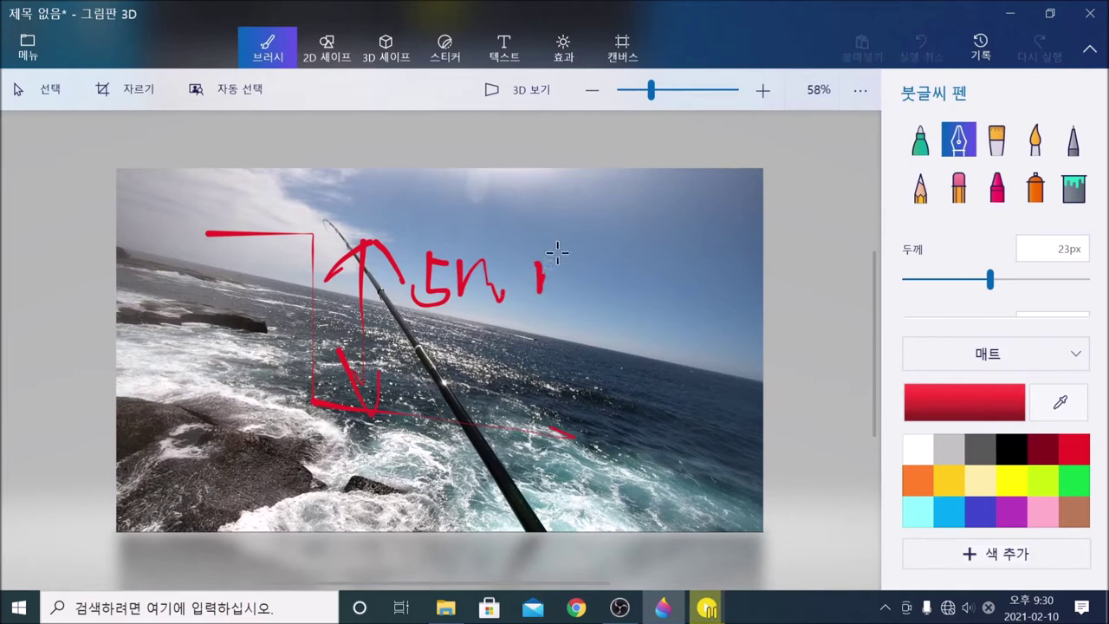
Step: Draw a red horizontal line beneath the handwritten 5m label and write "10 m" below it over the sea
left_click_drag(394, 320, 667, 323)
mouse_move(558, 351)
left_mouse_down()
mouse_move(579, 387)
mouse_move(587, 354)
mouse_move(664, 367)
left_mouse_up()
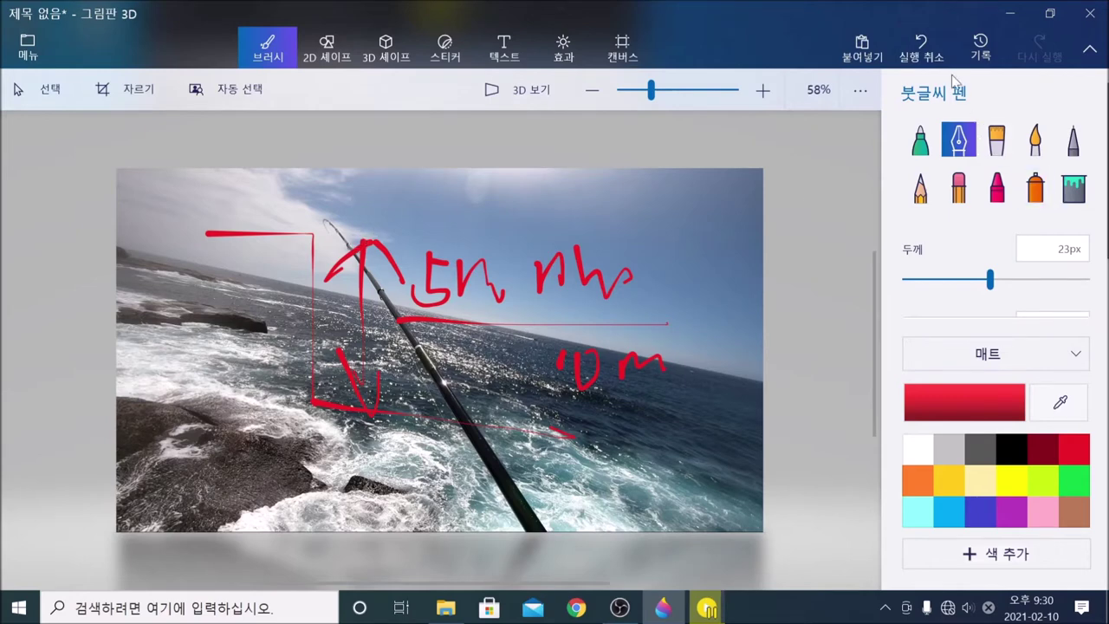
Step: Undo the red strokes made after the 5m label, removing the "10 m" note, its line and the neighbouring word
left_click(925, 51)
left_click(925, 50)
left_click(927, 52)
left_click(927, 52)
left_click(927, 50)
left_click(927, 50)
Step: In yellow, draw a curved arrow from the red ledge line down to the sea and handwrite a Korean syllable in the sky
left_click(1014, 481)
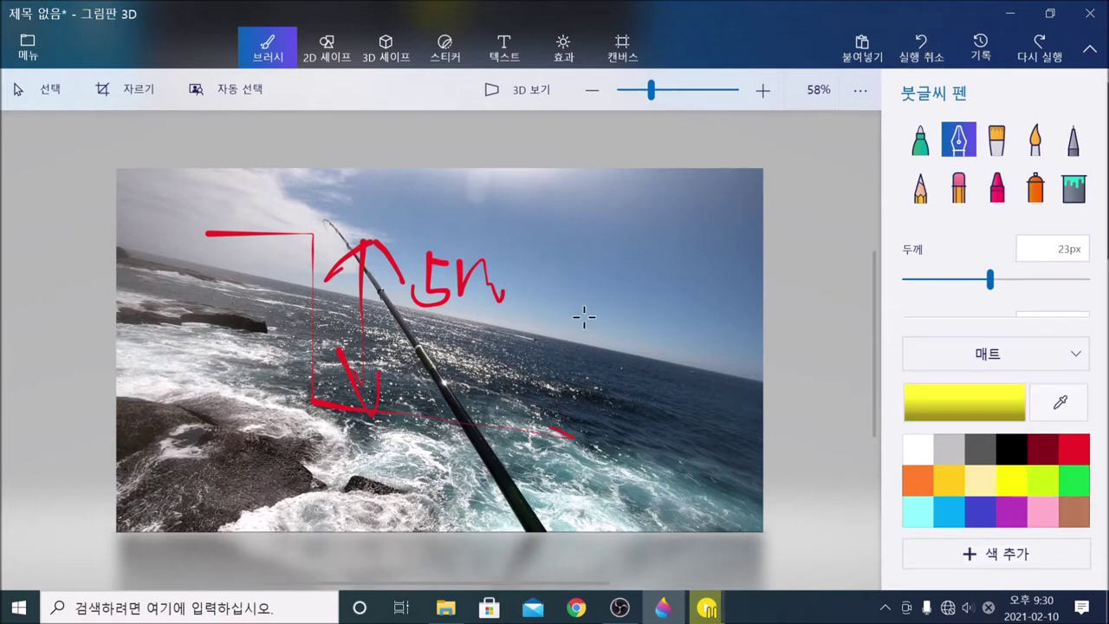
mouse_move(312, 234)
left_mouse_down()
mouse_move(408, 229)
mouse_move(472, 248)
mouse_move(599, 358)
mouse_move(646, 421)
left_mouse_up()
left_click_drag(646, 375, 633, 447)
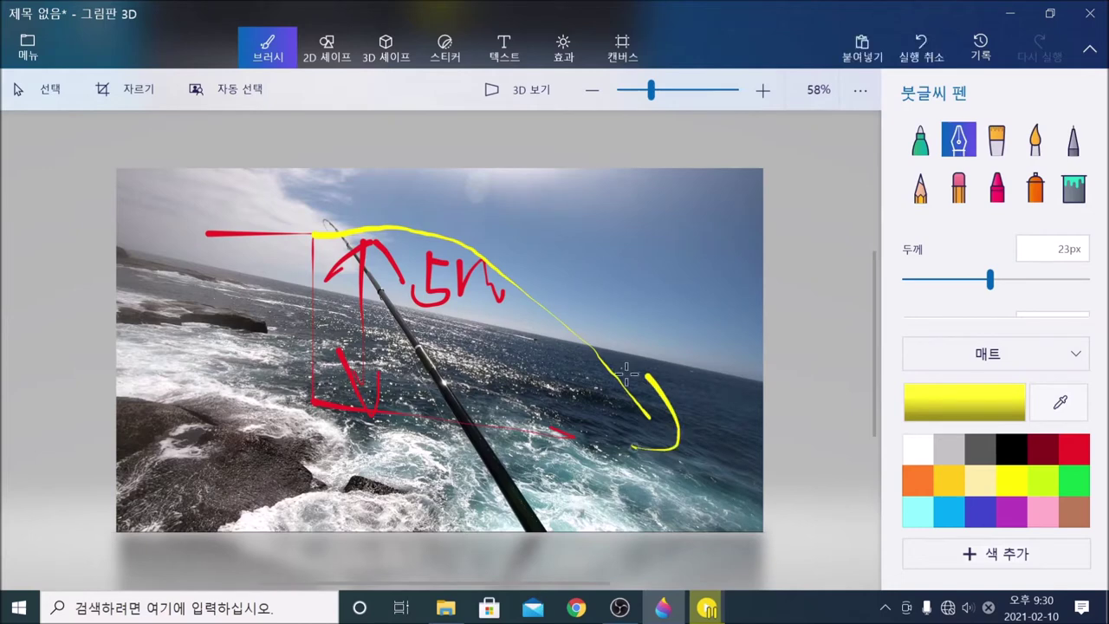
mouse_move(531, 198)
left_mouse_down()
mouse_move(589, 245)
mouse_move(564, 234)
mouse_move(631, 227)
left_mouse_up()
left_click_drag(611, 185, 626, 290)
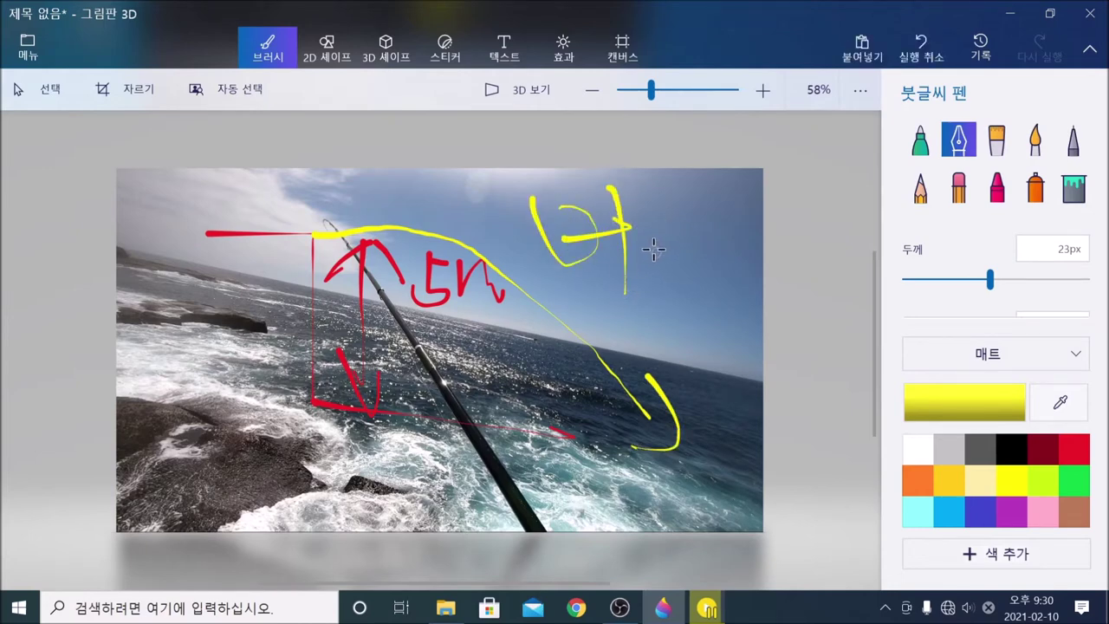
Step: Add yellow curved arrows along the casting path and a wavy line over the red base line near the shore
left_click_drag(492, 284, 648, 405)
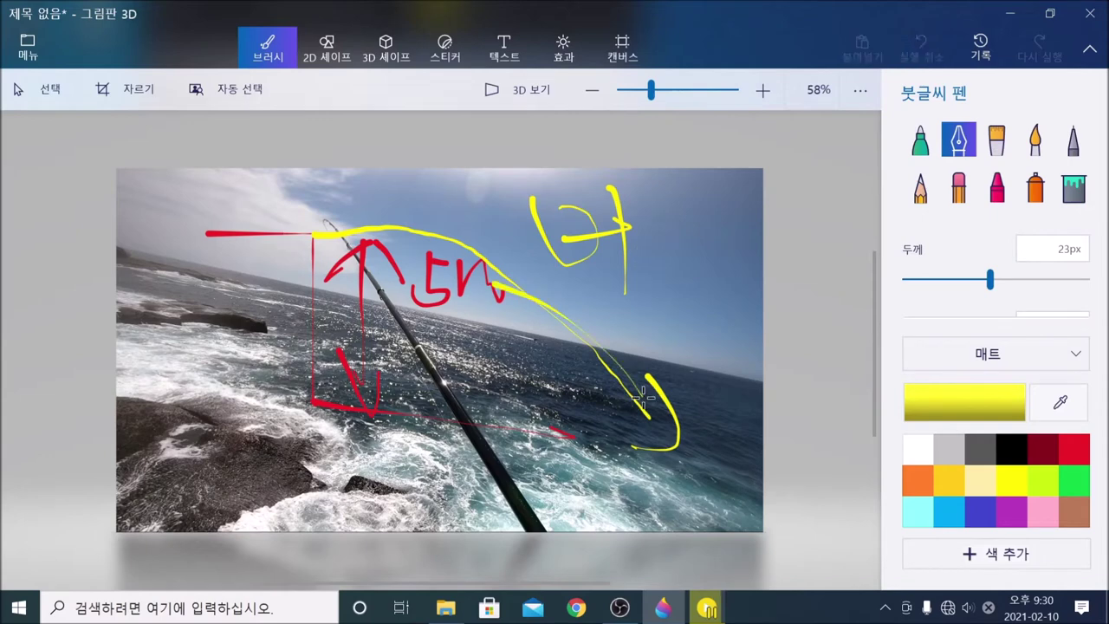
mouse_move(310, 384)
left_mouse_down()
mouse_move(364, 387)
mouse_move(391, 376)
mouse_move(450, 429)
mouse_move(452, 400)
mouse_move(500, 426)
left_mouse_up()
mouse_move(409, 346)
left_mouse_down()
mouse_move(422, 388)
mouse_move(470, 342)
mouse_move(640, 422)
mouse_move(610, 367)
mouse_move(585, 439)
left_mouse_up()
mouse_move(314, 233)
left_mouse_down()
mouse_move(435, 247)
mouse_move(608, 348)
left_mouse_up()
mouse_move(596, 300)
left_mouse_down()
mouse_move(611, 317)
mouse_move(593, 365)
left_mouse_up()
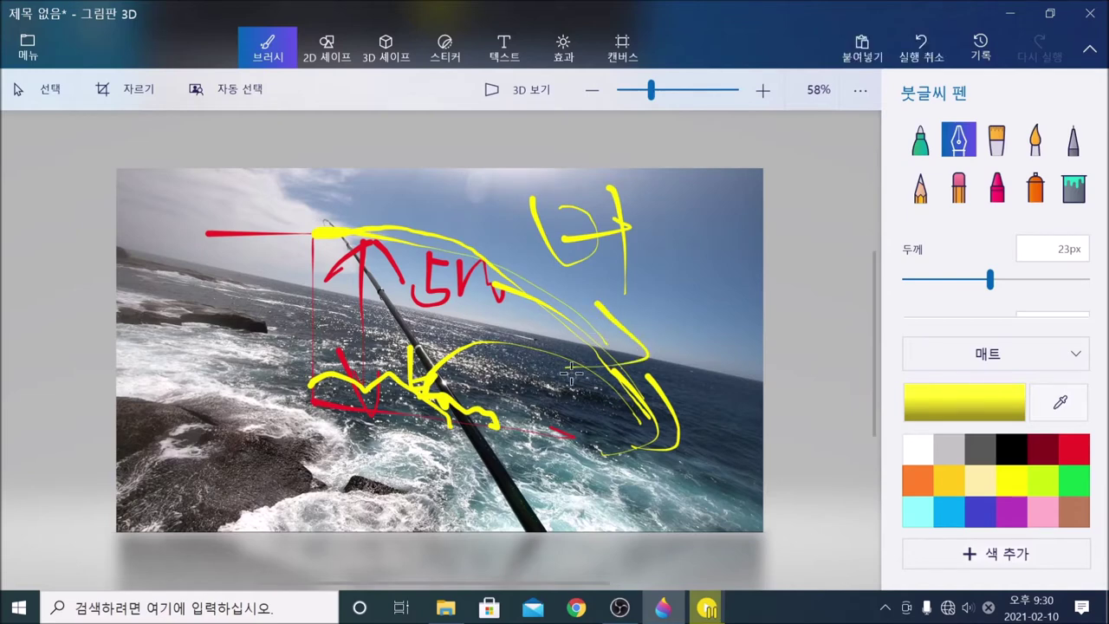
Step: Undo all yellow and red annotations on the fishing rod photo
left_click(922, 44)
left_click(921, 43)
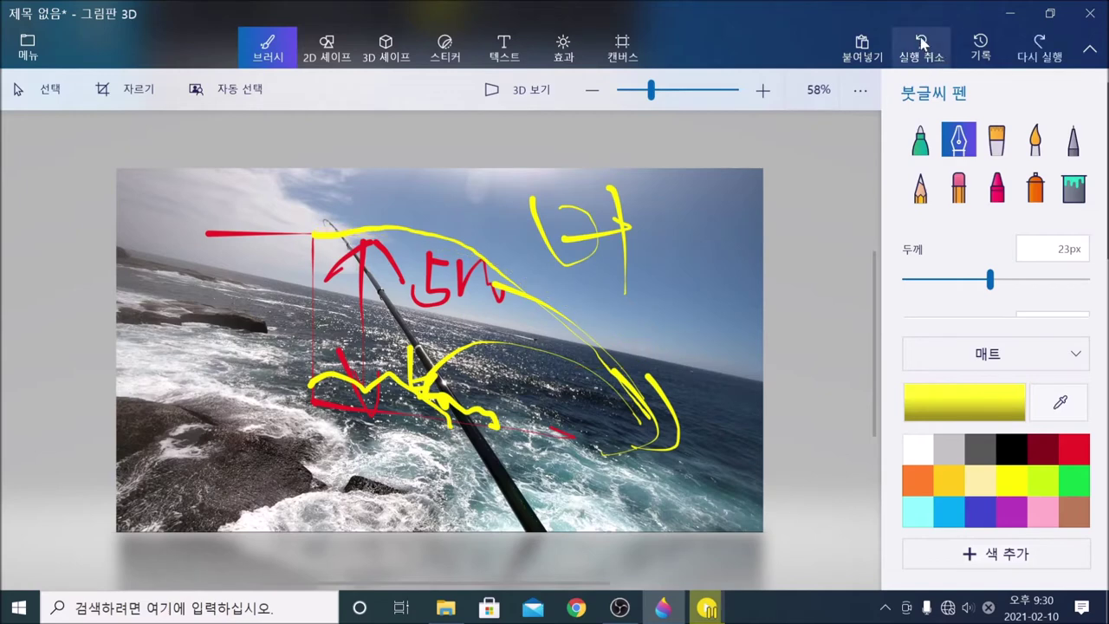
left_click(922, 44)
left_click(921, 43)
left_click(922, 44)
left_click(922, 44)
left_click(922, 43)
left_click(922, 43)
left_click(922, 43)
left_click(922, 43)
left_click(922, 43)
left_click(922, 43)
left_click(921, 43)
left_click(922, 43)
left_click(921, 43)
left_click(921, 43)
left_click(922, 43)
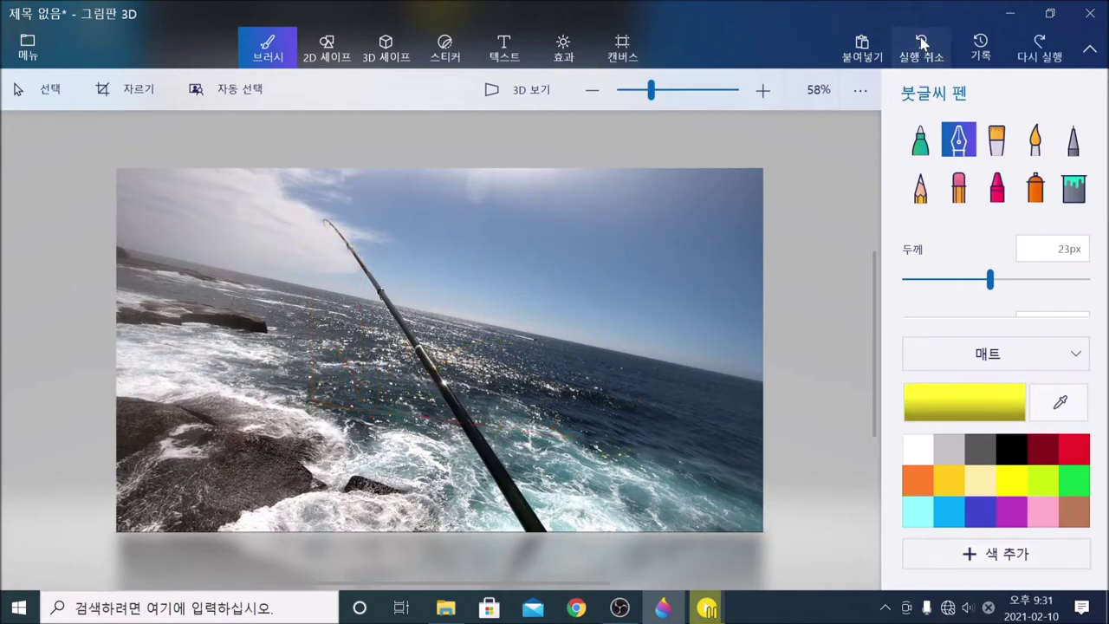
Step: Keep undoing back to the earlier rocky coast photo with its red ledge outline and yellow markings
left_click(922, 44)
left_click(921, 43)
left_click(921, 43)
left_click(921, 44)
left_click(919, 45)
left_click(919, 45)
left_click(918, 45)
left_click(918, 45)
left_click(918, 45)
left_click(918, 46)
left_click(918, 45)
left_click(919, 45)
left_click(918, 45)
left_click(918, 45)
left_click(918, 45)
left_click(919, 45)
left_click(918, 45)
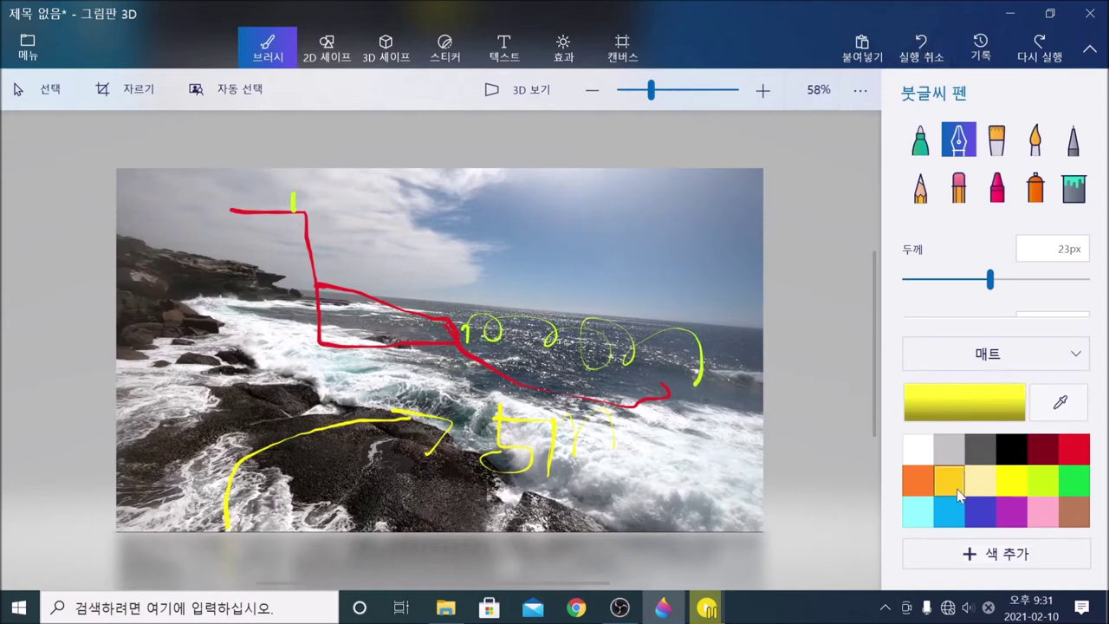
Step: Draw a yellow curved arrow from the red ledge out over the sea and handwrite a circled "Pe" in the sky
mouse_move(310, 191)
left_mouse_down()
mouse_move(394, 201)
mouse_move(537, 249)
mouse_move(635, 313)
mouse_move(607, 333)
left_mouse_up()
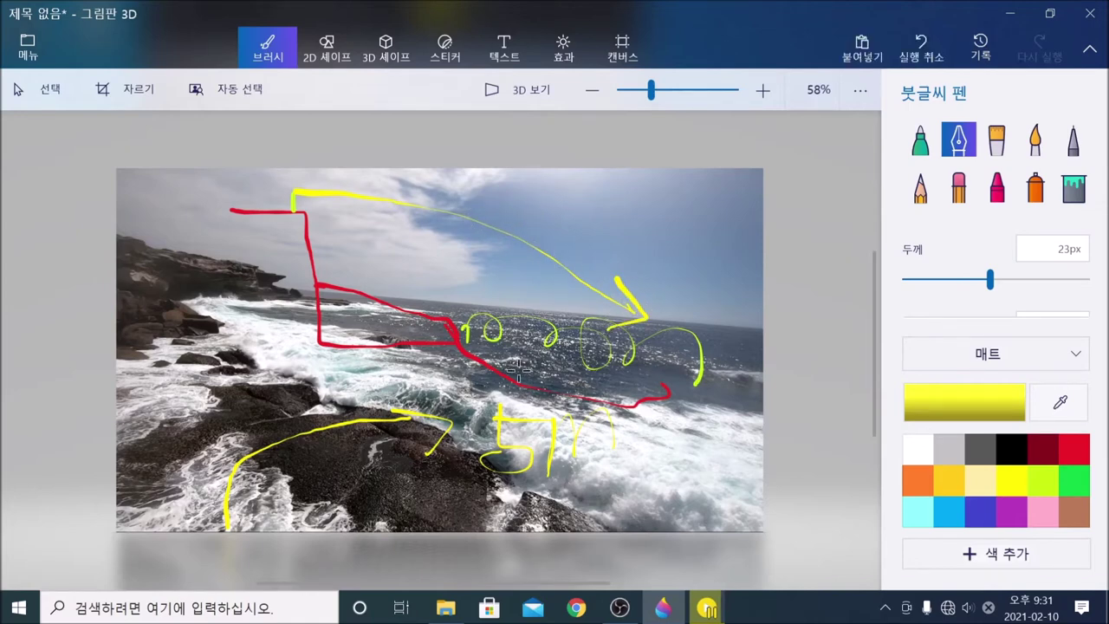
left_click_drag(472, 189, 474, 283)
mouse_move(468, 196)
left_mouse_down()
mouse_move(483, 211)
mouse_move(476, 231)
left_mouse_up()
mouse_move(477, 230)
left_mouse_down()
mouse_move(514, 231)
mouse_move(494, 209)
mouse_move(549, 232)
left_mouse_up()
mouse_move(544, 288)
left_mouse_down()
mouse_move(415, 209)
mouse_move(596, 256)
mouse_move(481, 271)
left_mouse_up()
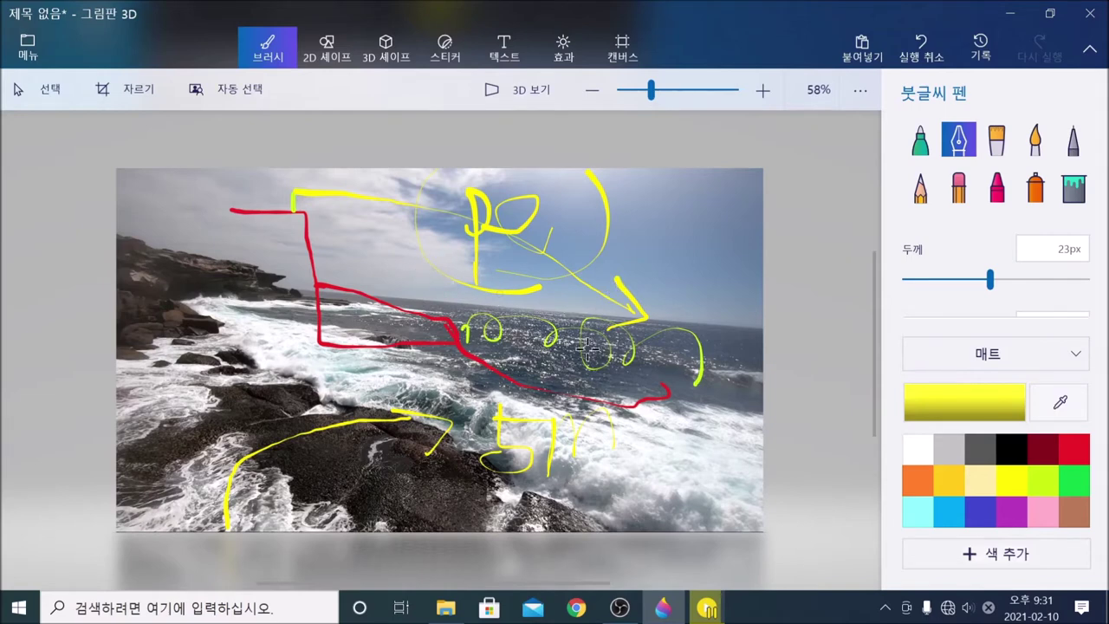
Step: Draw a yellow loop with an arrow around the 10 on the water and add crossed strokes beside it
mouse_move(509, 381)
left_mouse_down()
mouse_move(530, 349)
mouse_move(506, 389)
left_mouse_up()
mouse_move(579, 323)
left_mouse_down()
mouse_move(517, 359)
mouse_move(575, 387)
mouse_move(537, 390)
left_mouse_up()
left_click_drag(520, 316, 530, 355)
left_click_drag(530, 355, 576, 364)
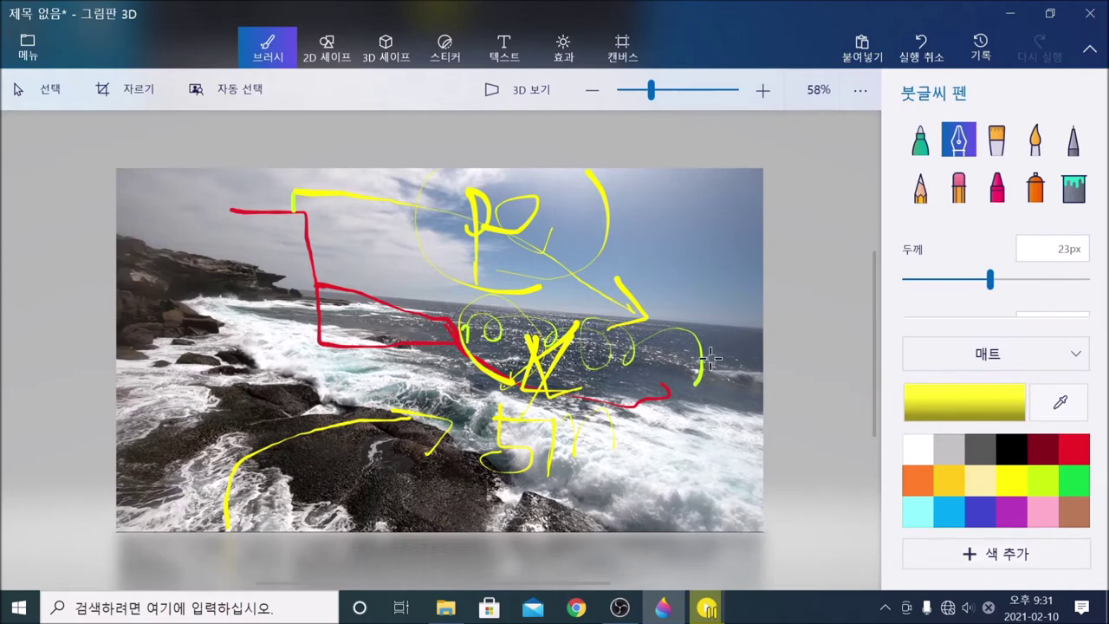
Step: Handwrite 3.5 and 2.5 in yellow beside the circled "Pe", underline the 3.5 and circle both values
mouse_move(647, 192)
left_mouse_down()
mouse_move(681, 222)
mouse_move(649, 236)
mouse_move(673, 243)
mouse_move(641, 260)
left_mouse_up()
left_click(689, 263)
mouse_move(698, 210)
left_mouse_down()
mouse_move(703, 218)
mouse_move(700, 198)
mouse_move(732, 201)
left_mouse_up()
mouse_move(658, 303)
left_mouse_down()
mouse_move(697, 326)
mouse_move(717, 319)
mouse_move(732, 290)
mouse_move(700, 362)
mouse_move(747, 326)
mouse_move(675, 374)
mouse_move(648, 302)
mouse_move(678, 299)
mouse_move(670, 329)
mouse_move(700, 324)
left_mouse_up()
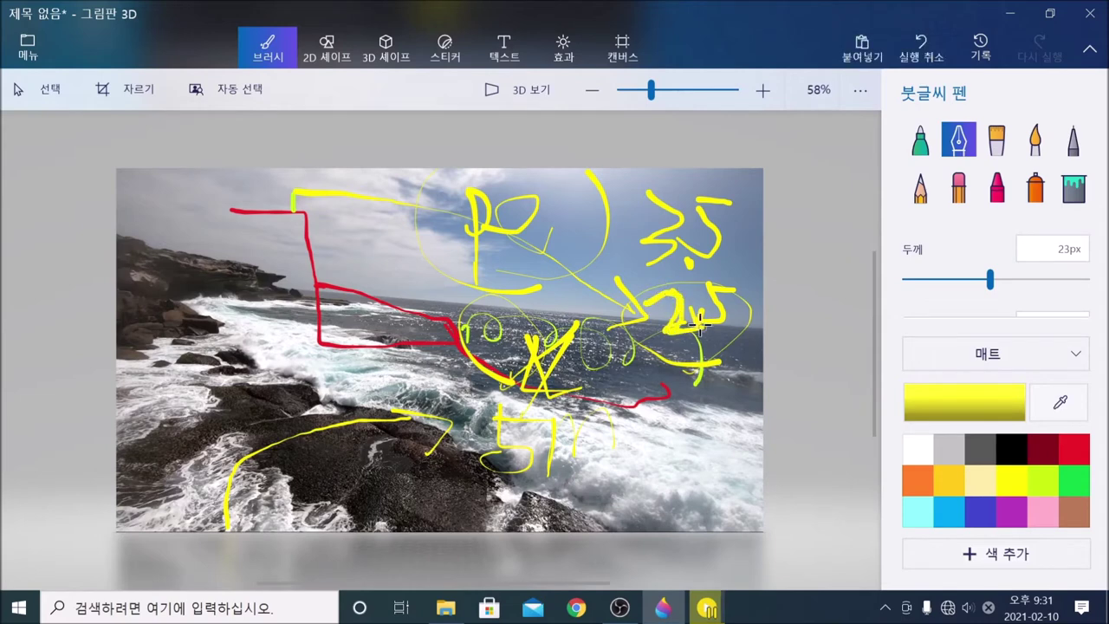
left_click_drag(712, 269, 674, 277)
mouse_move(689, 258)
left_mouse_down()
mouse_move(693, 170)
mouse_move(682, 276)
left_mouse_up()
mouse_move(579, 292)
left_mouse_down()
mouse_move(607, 259)
mouse_move(619, 217)
mouse_move(667, 260)
mouse_move(710, 168)
mouse_move(748, 265)
mouse_move(687, 245)
left_mouse_up()
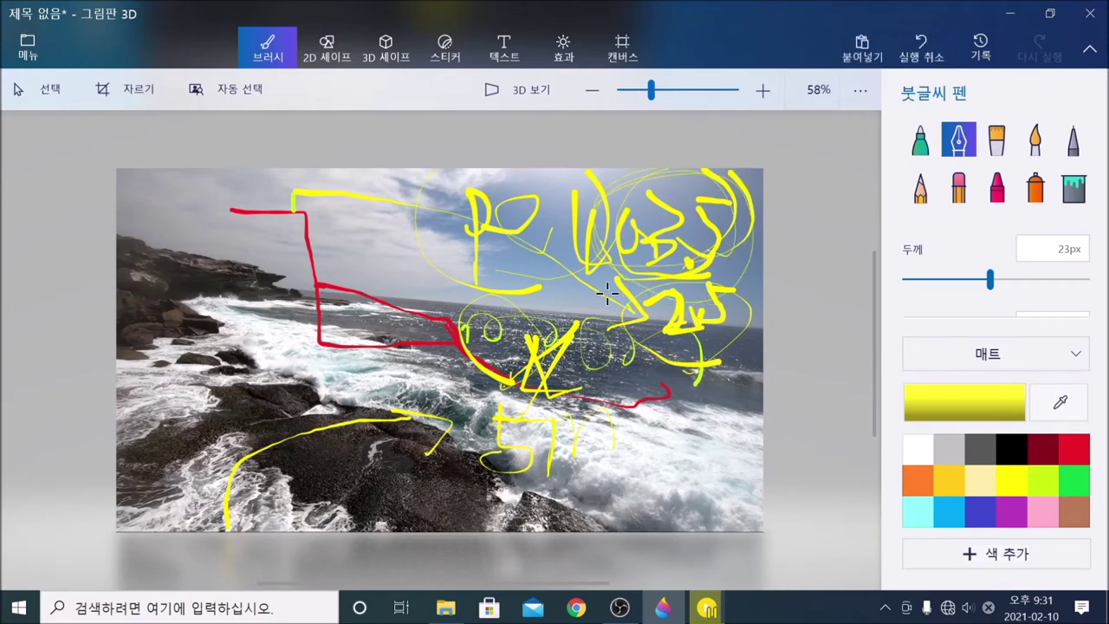
Step: Undo the handwritten 3.5 and 2.5 notes with their circles and underline
left_click(924, 48)
left_click(923, 49)
left_click(923, 49)
left_click(923, 49)
left_click(923, 49)
left_click(924, 48)
left_click(923, 48)
left_click(924, 48)
left_click(923, 48)
left_click(923, 49)
left_click(923, 49)
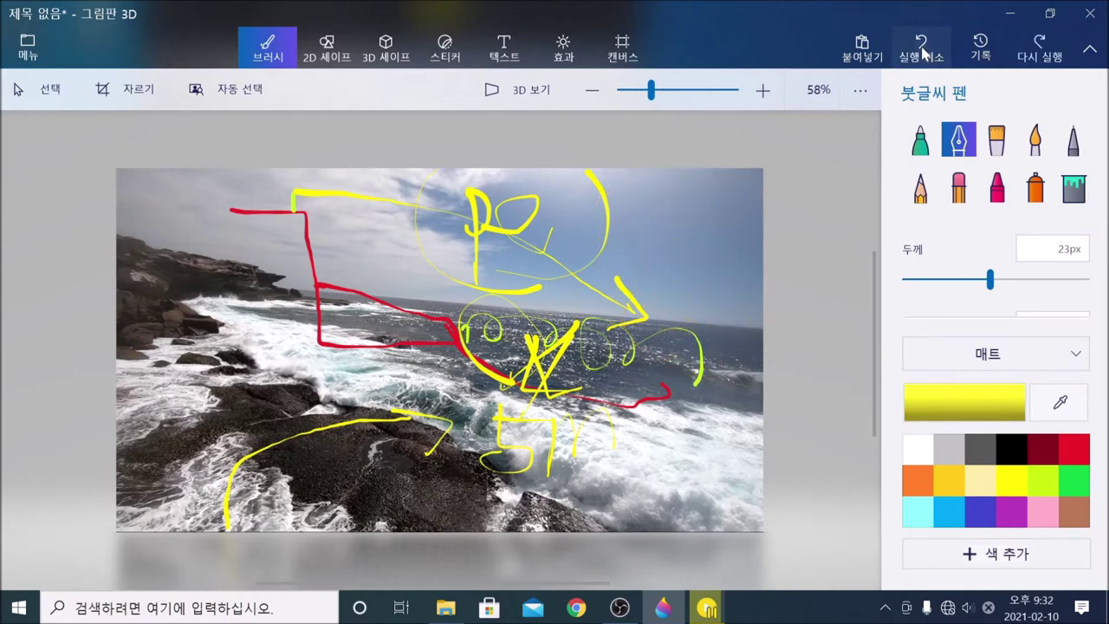
Step: Undo the remaining coast photo markings and go back to the earlier rod photo with the red float sketch
left_click(923, 50)
left_click(924, 50)
left_click(924, 50)
left_click(924, 50)
left_click(924, 50)
left_click(923, 50)
left_click(923, 51)
left_click(923, 50)
left_click(923, 51)
left_click(923, 50)
left_click(924, 51)
left_click(924, 50)
left_click(924, 51)
left_click(923, 50)
left_click(924, 51)
left_click(923, 50)
left_click(924, 51)
left_click(924, 51)
left_click(923, 51)
left_click(924, 51)
left_click(923, 50)
left_click(923, 50)
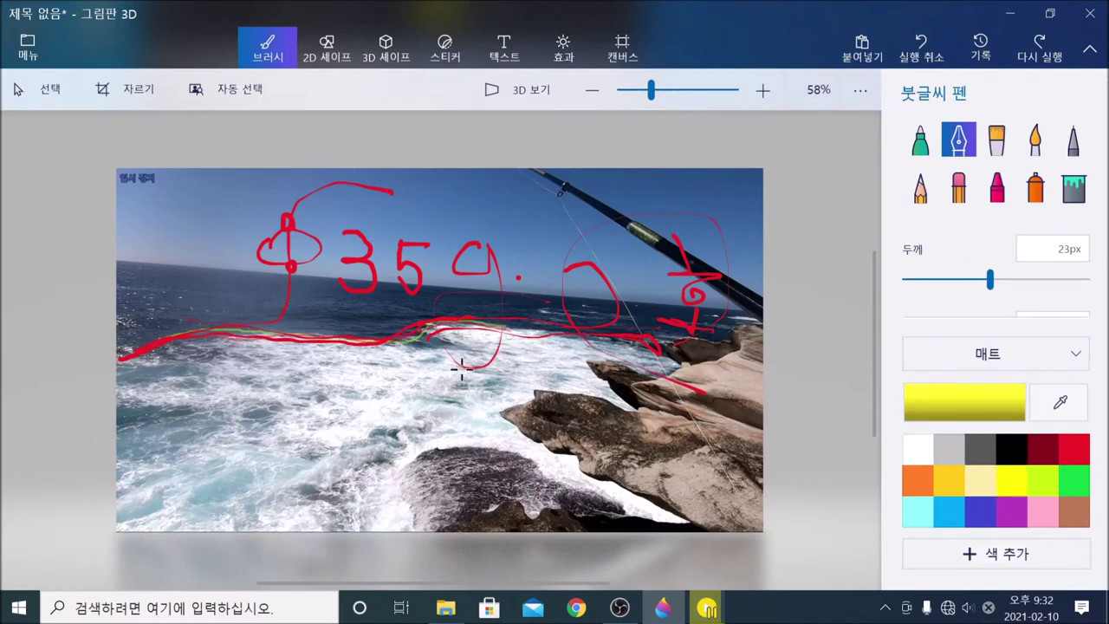
Step: Draw a yellow fishing line with loops from the rock tip into the surf, a downward arrow, and a line out to sea
left_click_drag(404, 424, 471, 394)
left_click_drag(581, 356, 583, 354)
mouse_move(377, 481)
left_mouse_down()
mouse_move(378, 452)
mouse_move(303, 491)
left_mouse_up()
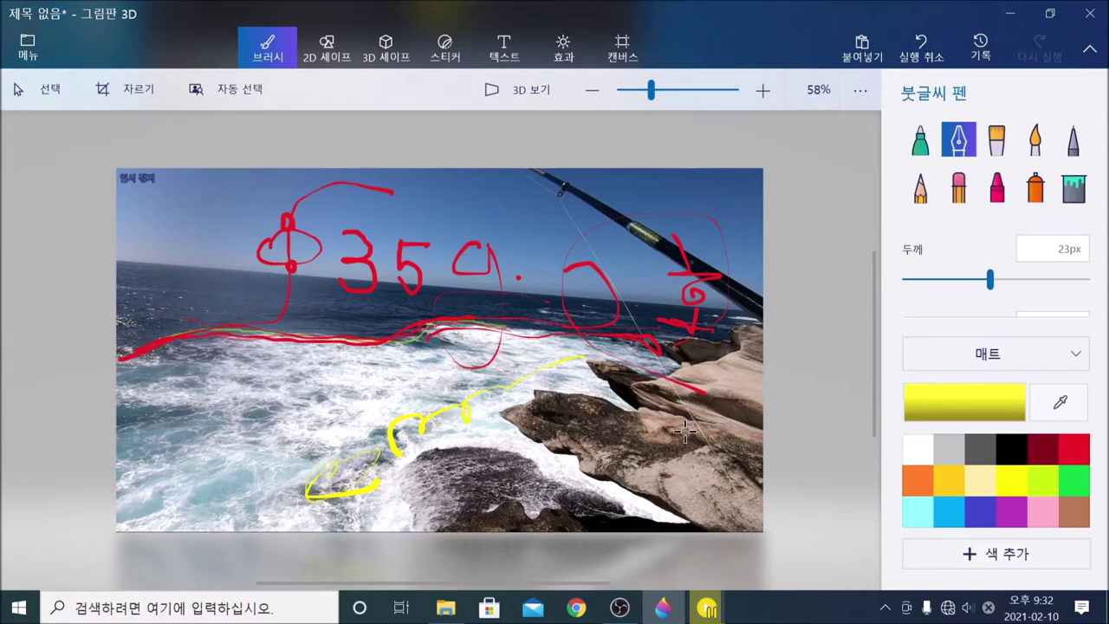
mouse_move(479, 292)
left_mouse_down()
mouse_move(486, 227)
mouse_move(454, 389)
mouse_move(431, 326)
mouse_move(482, 329)
left_mouse_up()
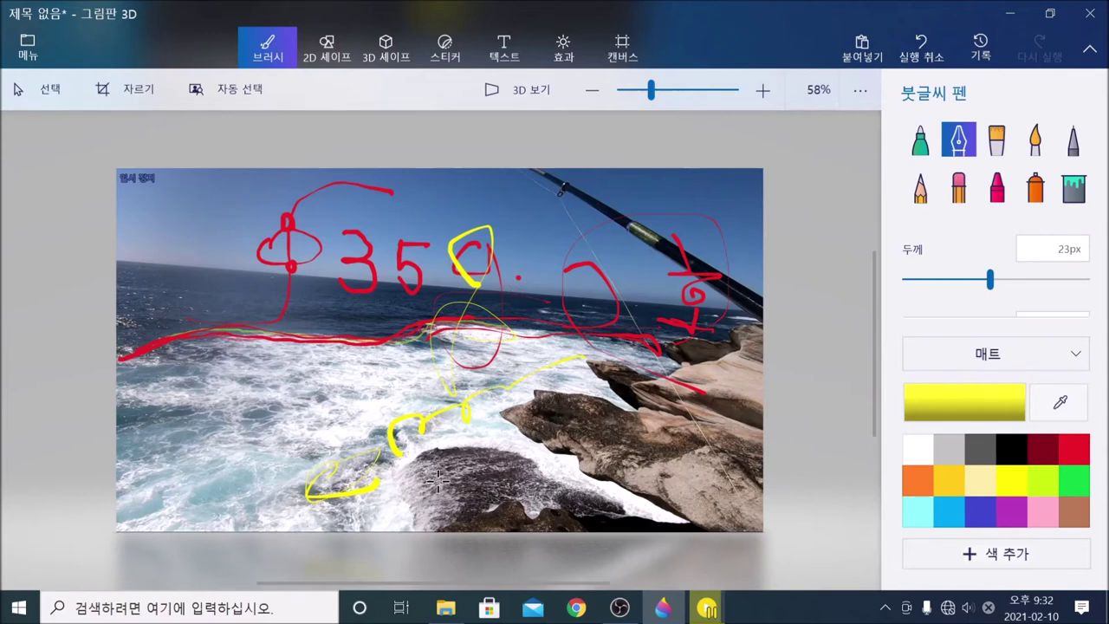
mouse_move(421, 472)
left_mouse_down()
mouse_move(383, 465)
mouse_move(355, 401)
mouse_move(347, 436)
mouse_move(360, 441)
mouse_move(128, 407)
mouse_move(165, 438)
left_mouse_up()
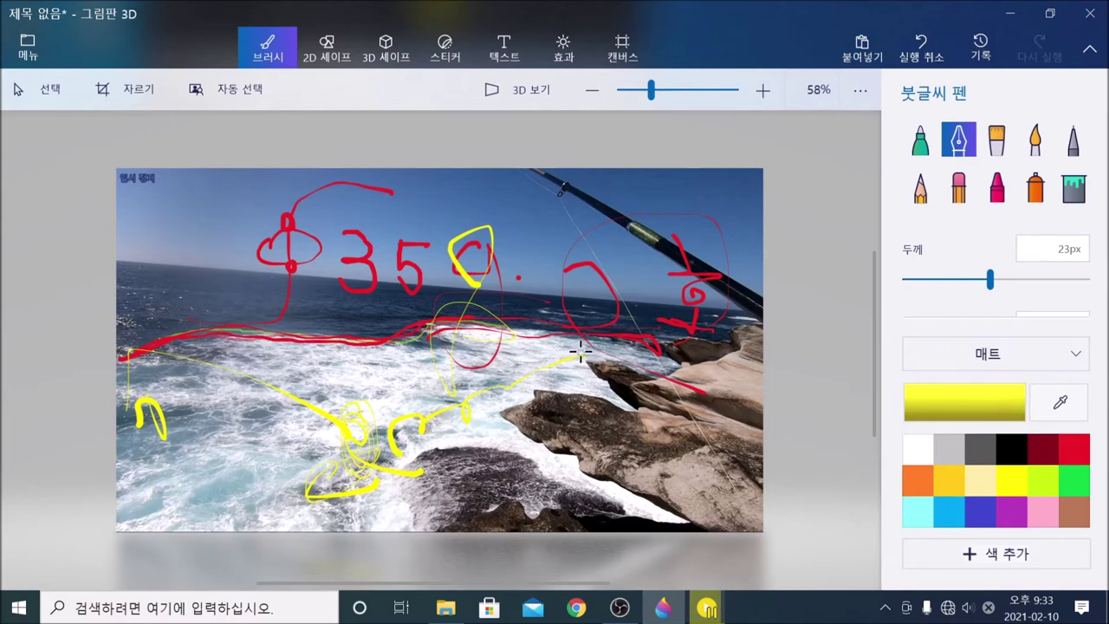
Step: Mark a yellow float on the line near the rock tip and add short strokes beside the loop and over the surf
left_click_drag(560, 346, 563, 364)
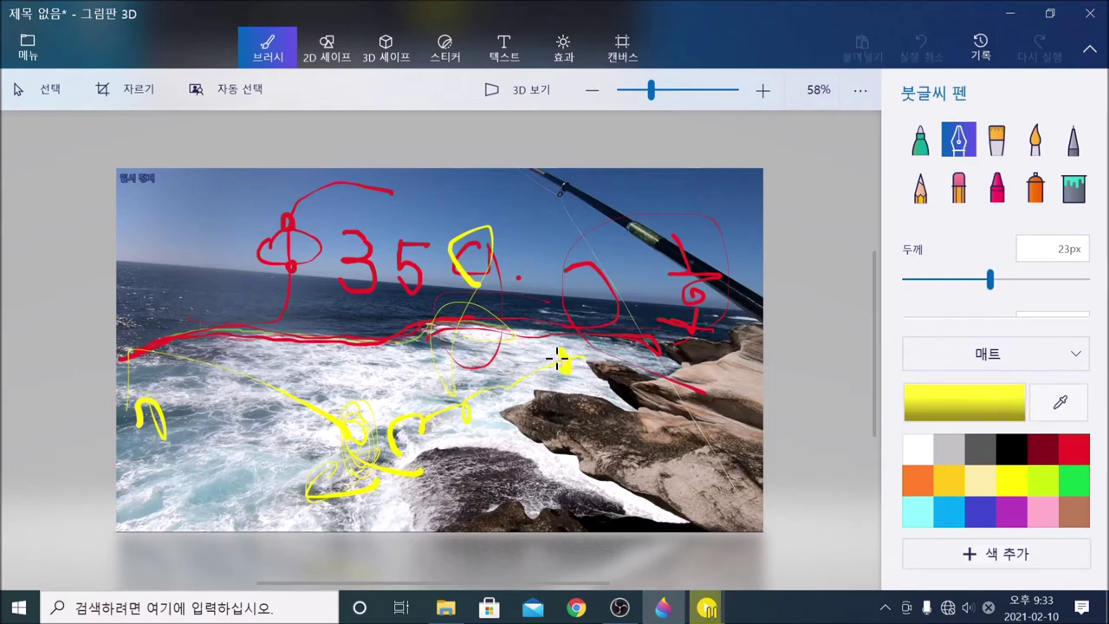
left_click_drag(525, 395, 479, 410)
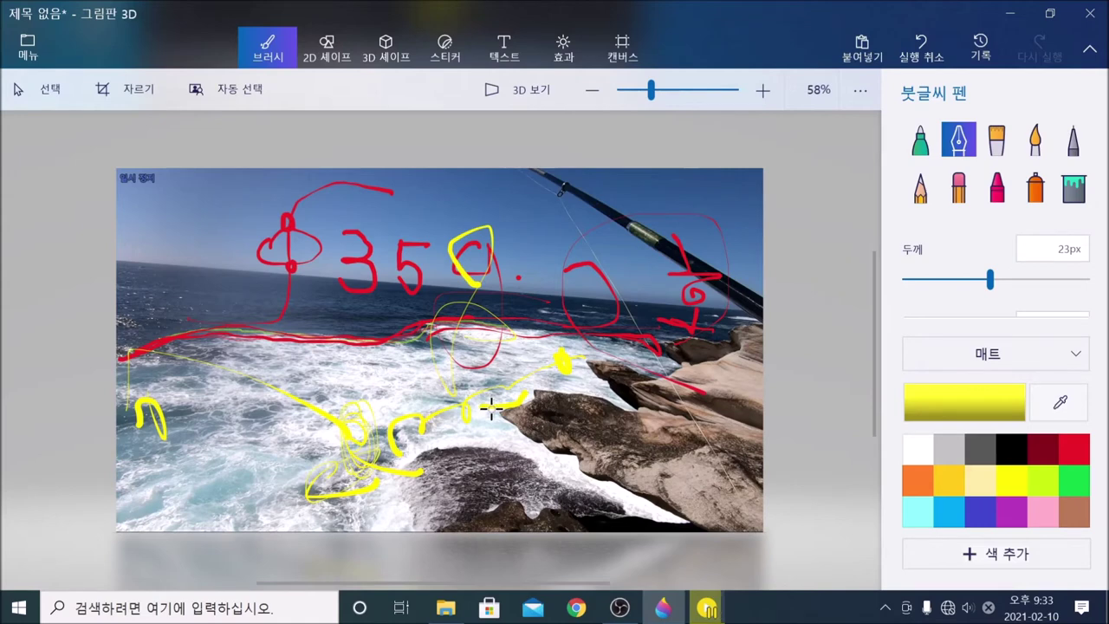
left_click_drag(492, 407, 491, 396)
left_click_drag(362, 345, 292, 376)
Step: Switch the pen colour to green and undo all red and yellow annotations on the rod photo
left_click(1074, 481)
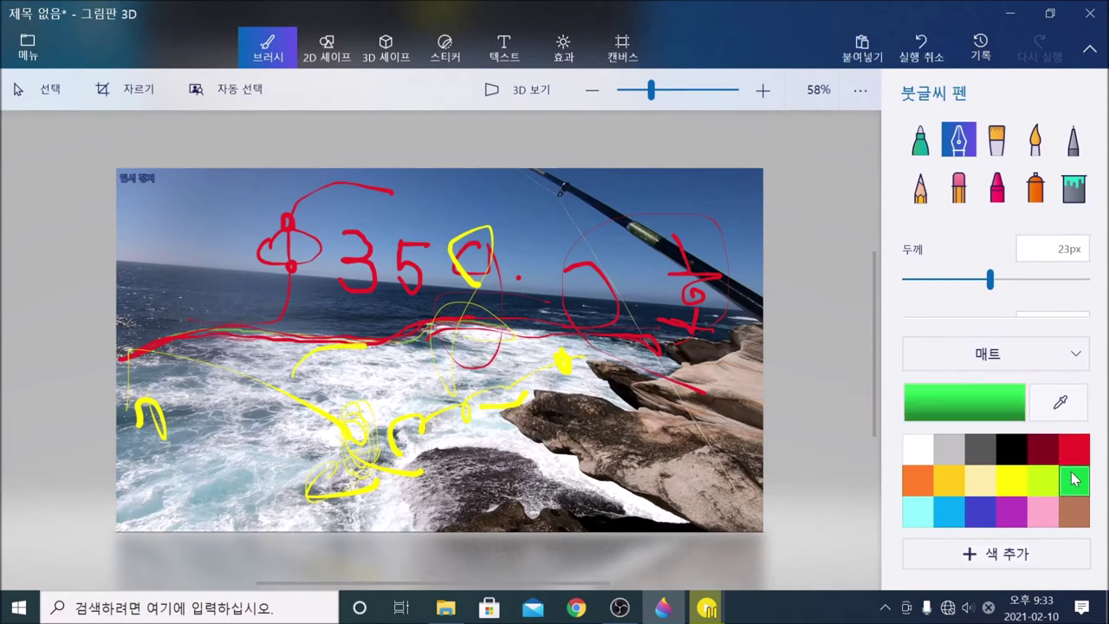
left_click(920, 49)
left_click(920, 48)
left_click(920, 51)
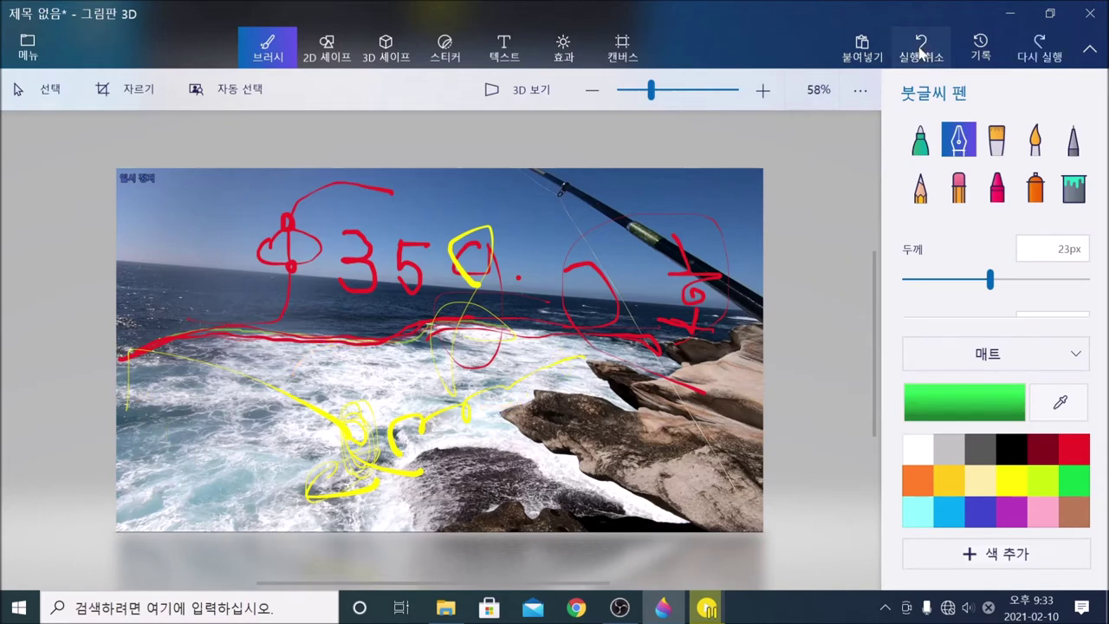
left_click(920, 50)
left_click(920, 50)
left_click(920, 50)
left_click(920, 50)
left_click(920, 51)
left_click(920, 50)
left_click(920, 50)
left_click(920, 50)
left_click(920, 50)
left_click(920, 51)
left_click(920, 51)
left_click(920, 50)
left_click(920, 50)
left_click(920, 50)
left_click(920, 50)
left_click(920, 50)
left_click(920, 50)
left_click(920, 50)
left_click(920, 51)
left_click(920, 50)
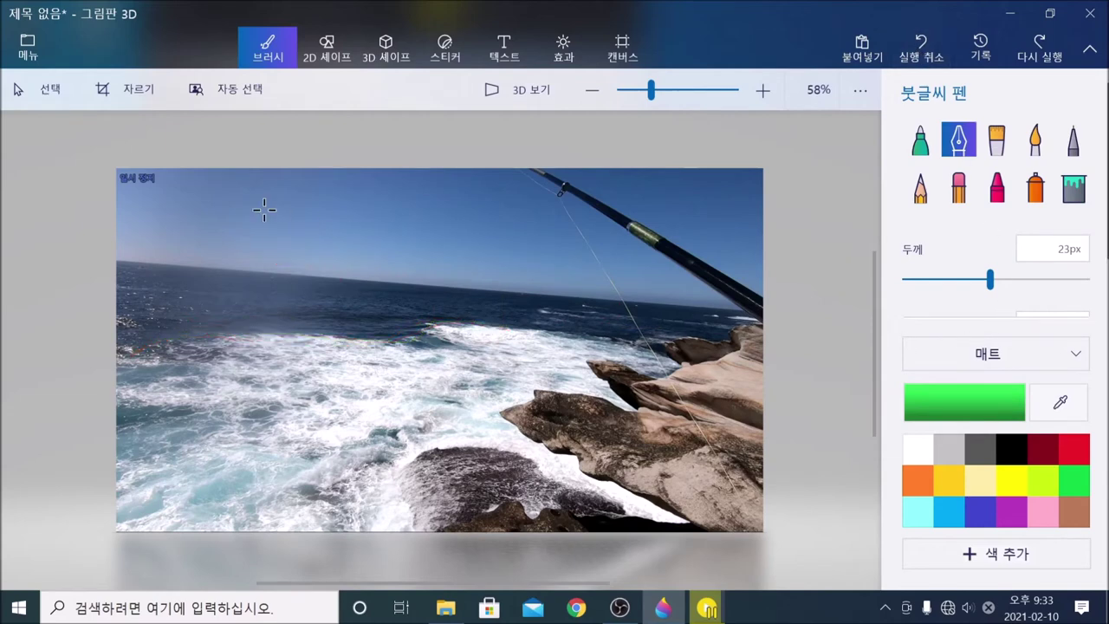
Step: Handwrite "유전자" in green across the sky of the photo
mouse_move(225, 206)
left_mouse_down()
mouse_move(235, 218)
mouse_move(224, 192)
left_mouse_up()
left_click_drag(196, 242, 279, 243)
mouse_move(232, 247)
left_mouse_down()
mouse_move(232, 275)
mouse_move(249, 275)
left_mouse_up()
mouse_move(294, 232)
left_mouse_down()
mouse_move(344, 209)
mouse_move(345, 258)
mouse_move(316, 281)
mouse_move(371, 282)
left_mouse_up()
mouse_move(377, 222)
left_mouse_down()
mouse_move(426, 212)
mouse_move(401, 229)
mouse_move(403, 257)
left_mouse_up()
mouse_move(433, 201)
left_mouse_down()
mouse_move(435, 270)
mouse_move(512, 251)
left_mouse_up()
Step: Handwrite "DNA" in green beneath "유전자" and circle it
mouse_move(228, 308)
left_mouse_down()
mouse_move(232, 374)
mouse_move(269, 348)
mouse_move(244, 421)
left_mouse_up()
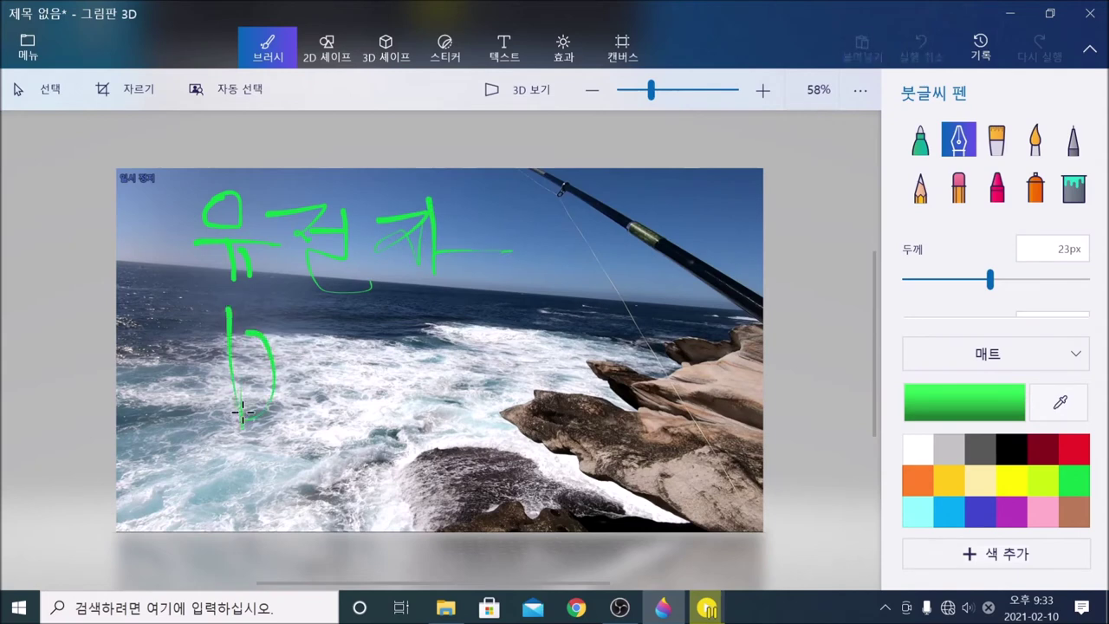
mouse_move(320, 329)
left_mouse_down()
mouse_move(314, 412)
mouse_move(356, 401)
mouse_move(362, 332)
mouse_move(368, 439)
left_mouse_up()
mouse_move(417, 325)
left_mouse_down()
mouse_move(449, 400)
mouse_move(440, 375)
left_mouse_up()
mouse_move(464, 418)
left_mouse_down()
mouse_move(185, 324)
mouse_move(469, 360)
mouse_move(439, 444)
left_mouse_up()
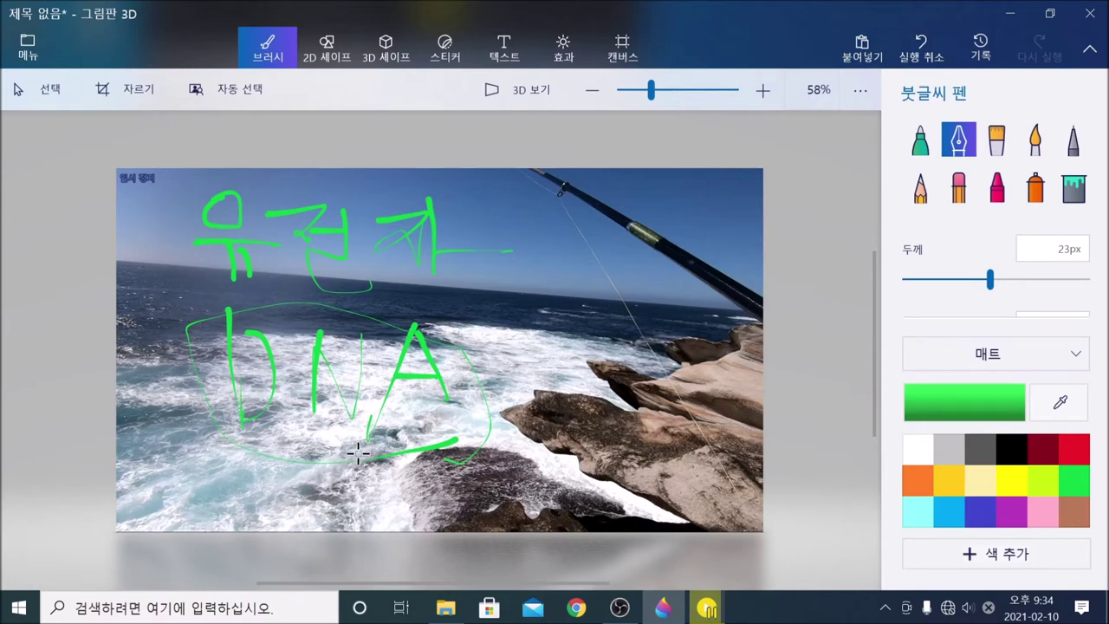
Step: Draw a green X mark right after "DNA" and circle it
left_click_drag(544, 323, 511, 374)
mouse_move(480, 299)
left_mouse_down()
mouse_move(472, 420)
mouse_move(579, 407)
left_mouse_up()
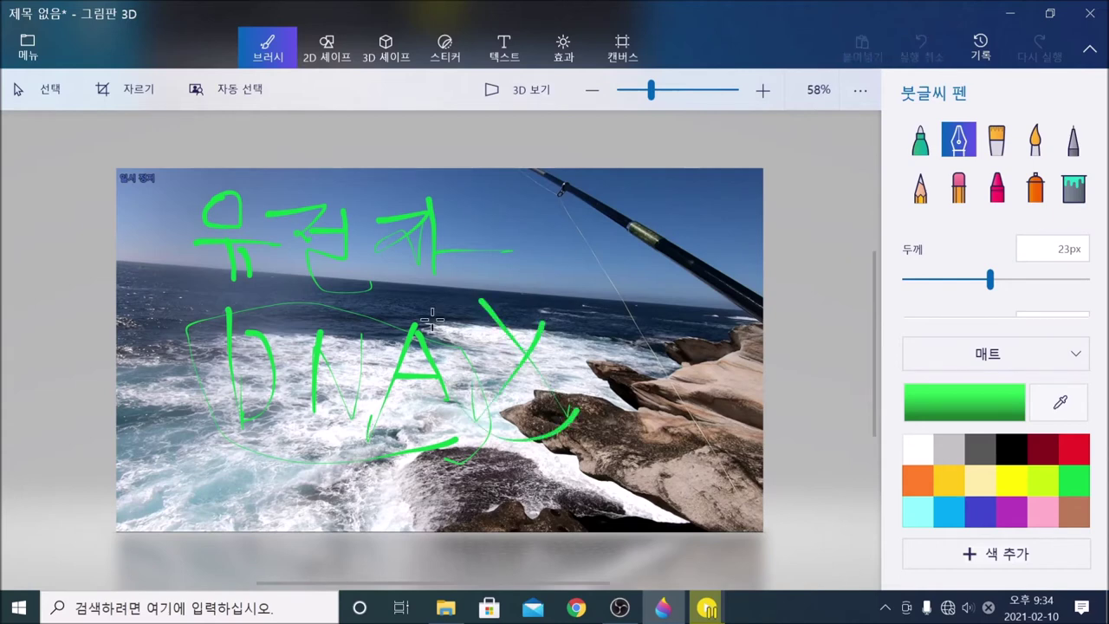
left_click_drag(433, 303, 563, 414)
Step: In red, draw X marks beside the green X, below the A and below the D, and circle the last one
left_click(1074, 450)
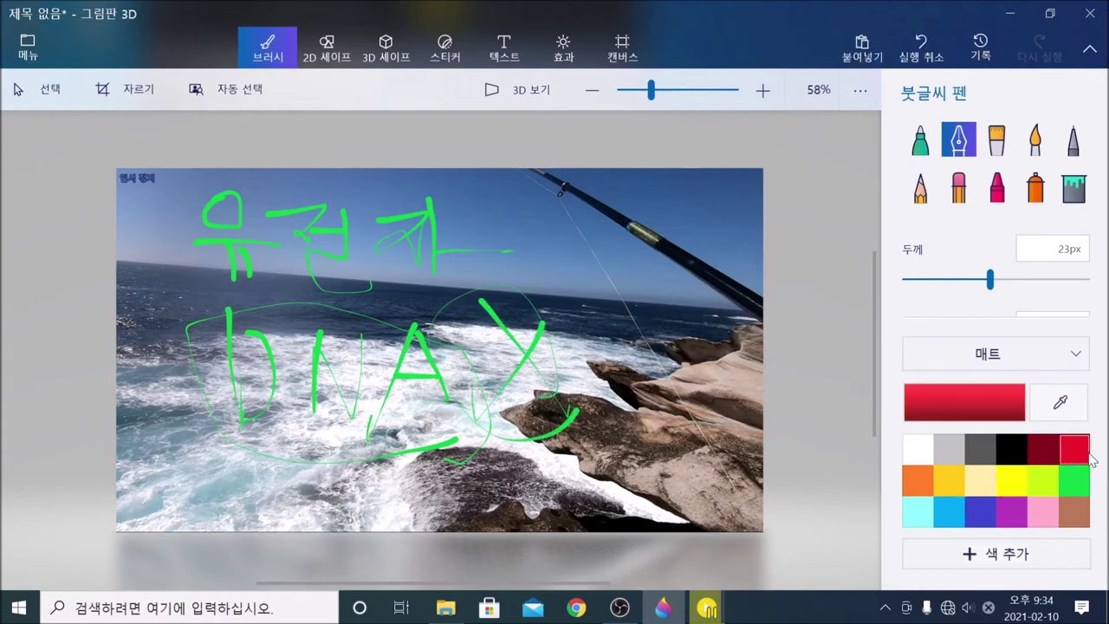
left_click_drag(592, 316, 489, 412)
left_click_drag(505, 305, 556, 383)
left_click_drag(420, 374, 366, 446)
left_click_drag(372, 399, 415, 462)
left_click_drag(305, 420, 264, 486)
left_click_drag(240, 435, 279, 491)
left_click_drag(232, 510, 312, 513)
left_click_drag(260, 390, 338, 515)
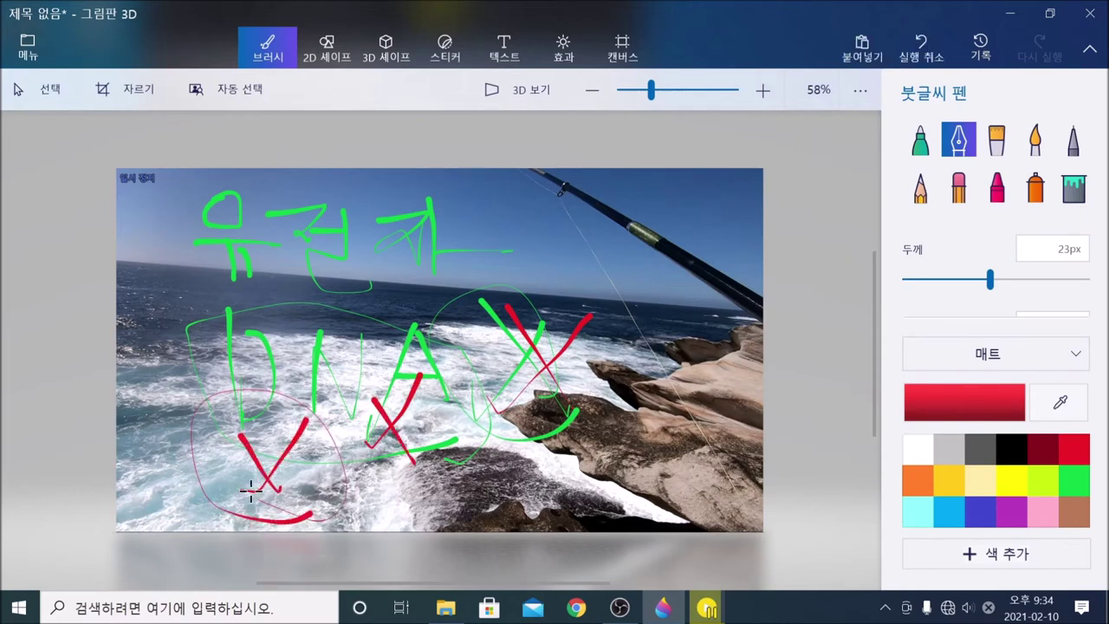
Step: Add more red marks around "DNA": an X over the N, lines below the A and strokes toward the rocks
left_click_drag(334, 356, 278, 430)
left_click_drag(302, 380, 345, 474)
mouse_move(450, 530)
left_mouse_down()
mouse_move(421, 466)
mouse_move(520, 463)
mouse_move(535, 482)
mouse_move(546, 446)
mouse_move(503, 403)
mouse_move(623, 391)
mouse_move(622, 355)
left_mouse_up()
left_click_drag(608, 447, 643, 484)
left_click_drag(531, 381, 539, 392)
mouse_move(478, 440)
left_mouse_down()
mouse_move(398, 466)
mouse_move(371, 530)
left_mouse_up()
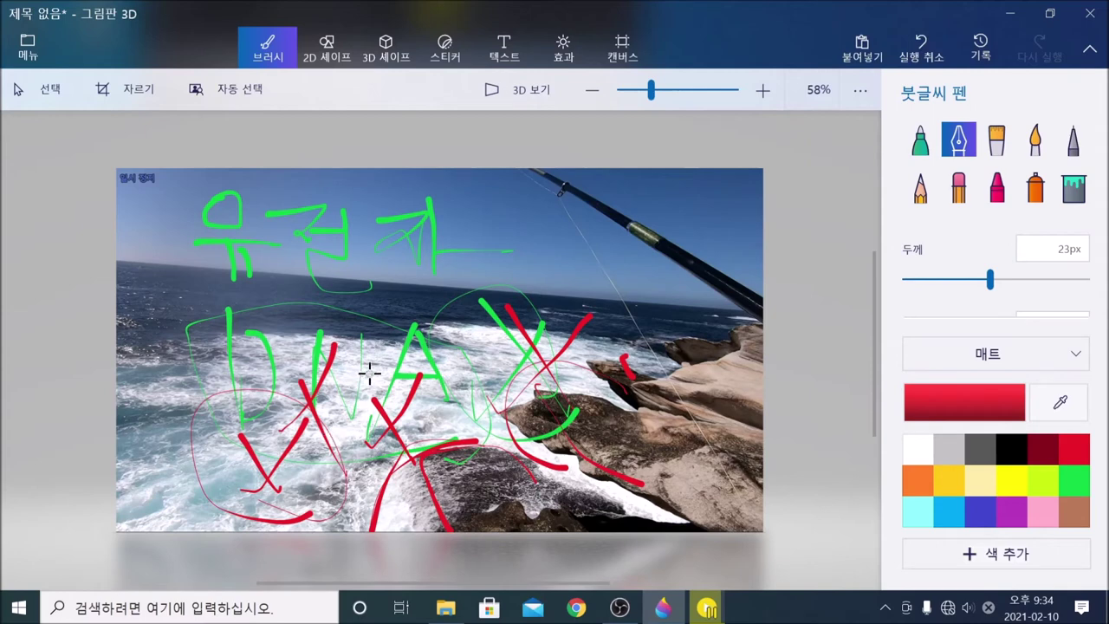
mouse_move(345, 287)
left_mouse_down()
mouse_move(357, 369)
mouse_move(350, 299)
mouse_move(399, 301)
left_mouse_up()
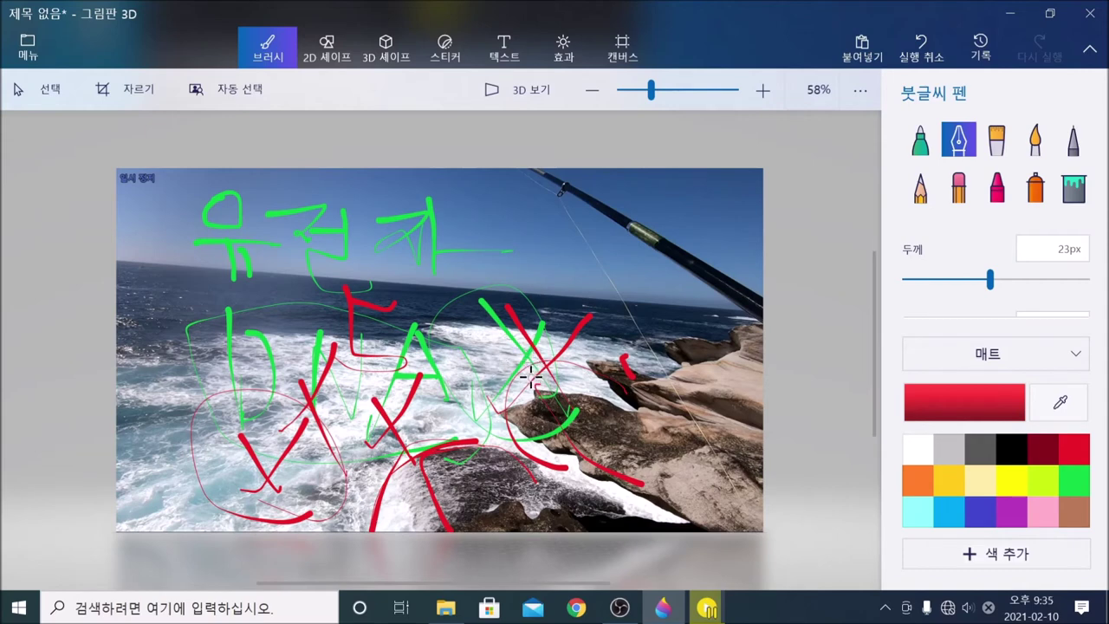
Step: Undo all the red marks and green handwriting until the sea photo is clean
left_click(914, 57)
left_click(914, 56)
left_click(914, 57)
left_click(914, 56)
left_click(914, 56)
left_click(914, 56)
left_click(914, 57)
left_click(914, 56)
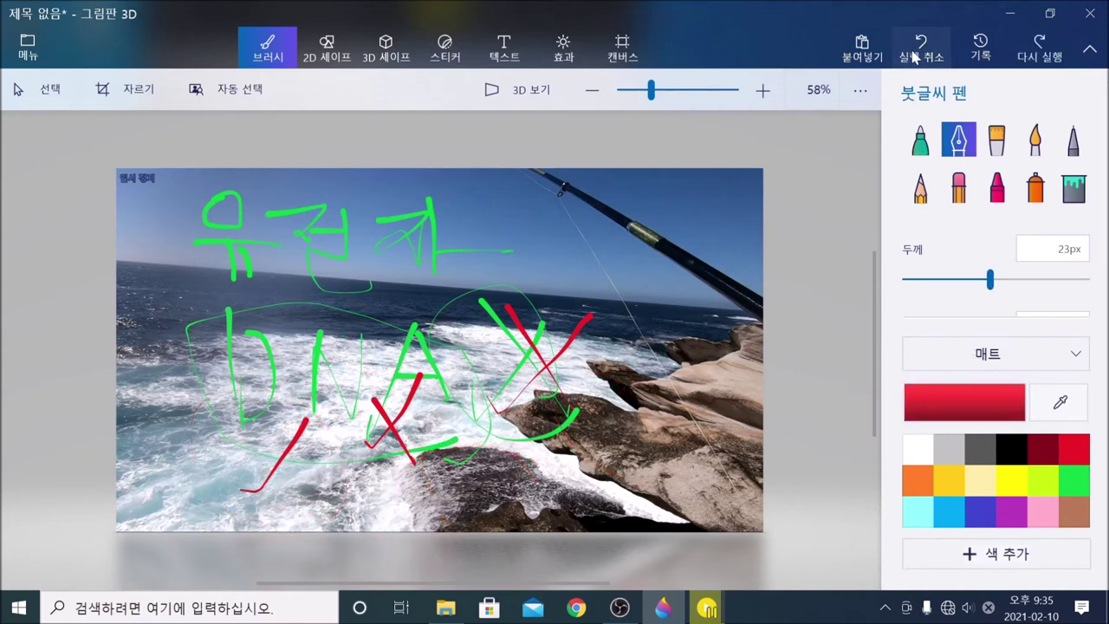
left_click(914, 56)
left_click(914, 57)
left_click(914, 57)
left_click(914, 56)
left_click(914, 57)
left_click(914, 56)
left_click(914, 57)
left_click(914, 57)
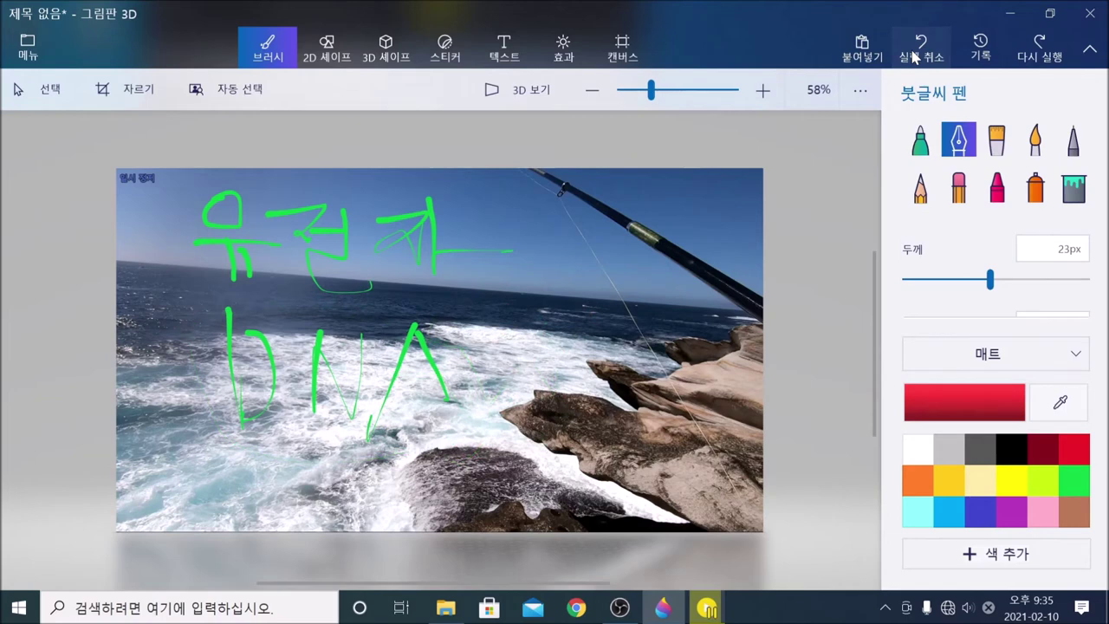
left_click(914, 56)
left_click(914, 56)
left_click(914, 56)
left_click(914, 57)
left_click(914, 56)
left_click(913, 56)
left_click(914, 57)
left_click(914, 56)
left_click(914, 56)
left_click(914, 56)
left_click(914, 56)
left_click(914, 56)
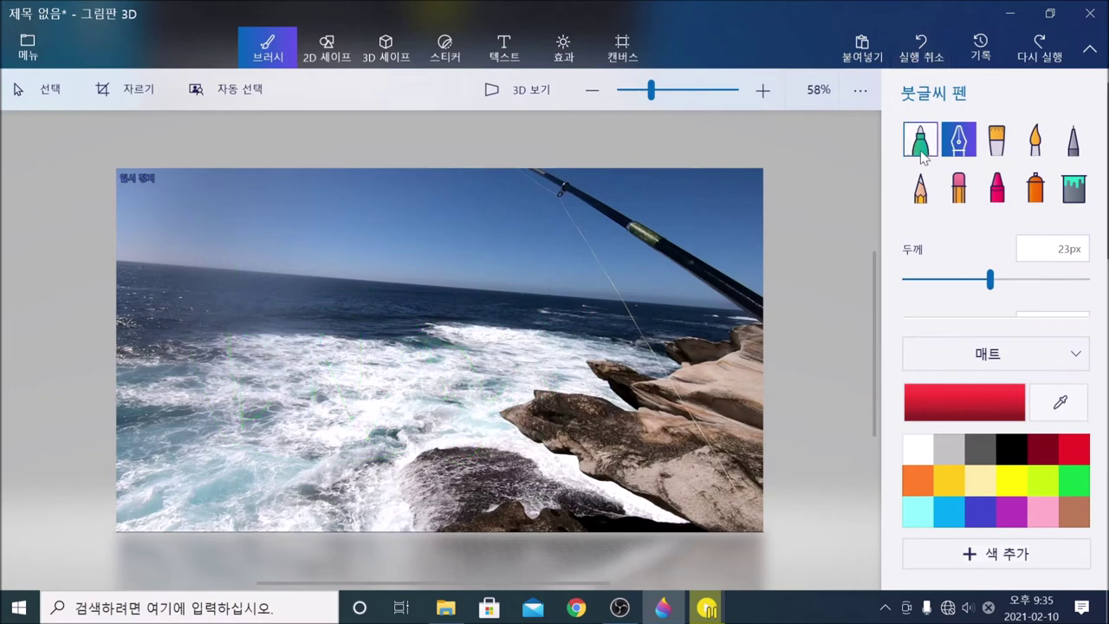
Step: In yellow, draw a large L-shaped pair of axes on the photo with two arrow-tipped curves and a short tick
left_click(1014, 478)
left_click_drag(257, 224, 238, 323)
left_click_drag(228, 382, 401, 418)
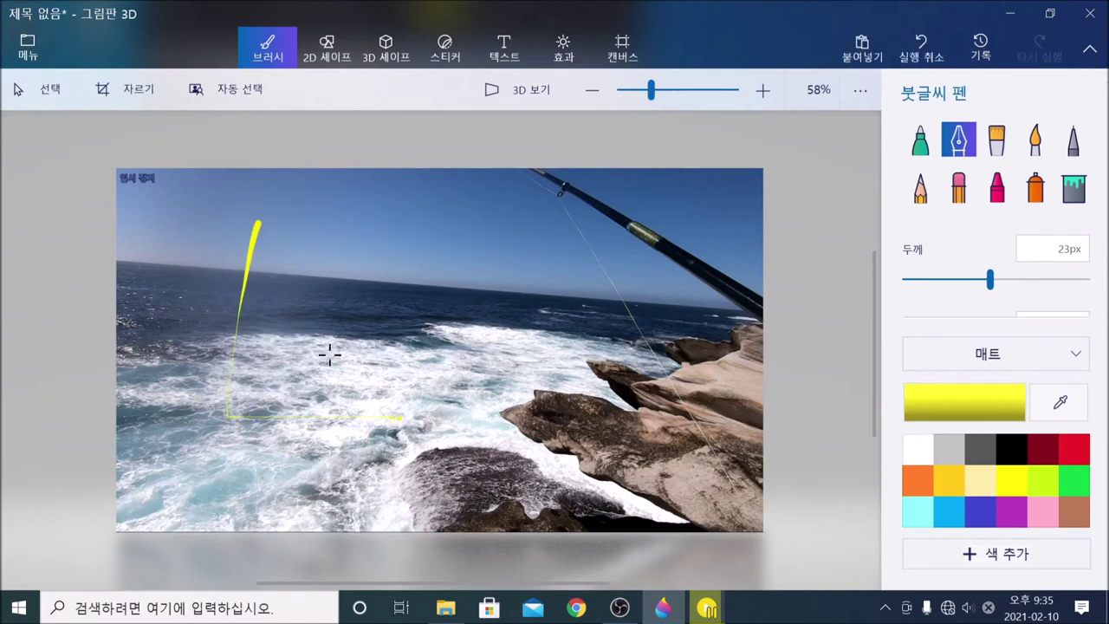
mouse_move(213, 208)
left_mouse_down()
mouse_move(369, 221)
mouse_move(489, 322)
left_mouse_up()
mouse_move(496, 264)
left_mouse_down()
mouse_move(524, 321)
mouse_move(468, 357)
left_mouse_up()
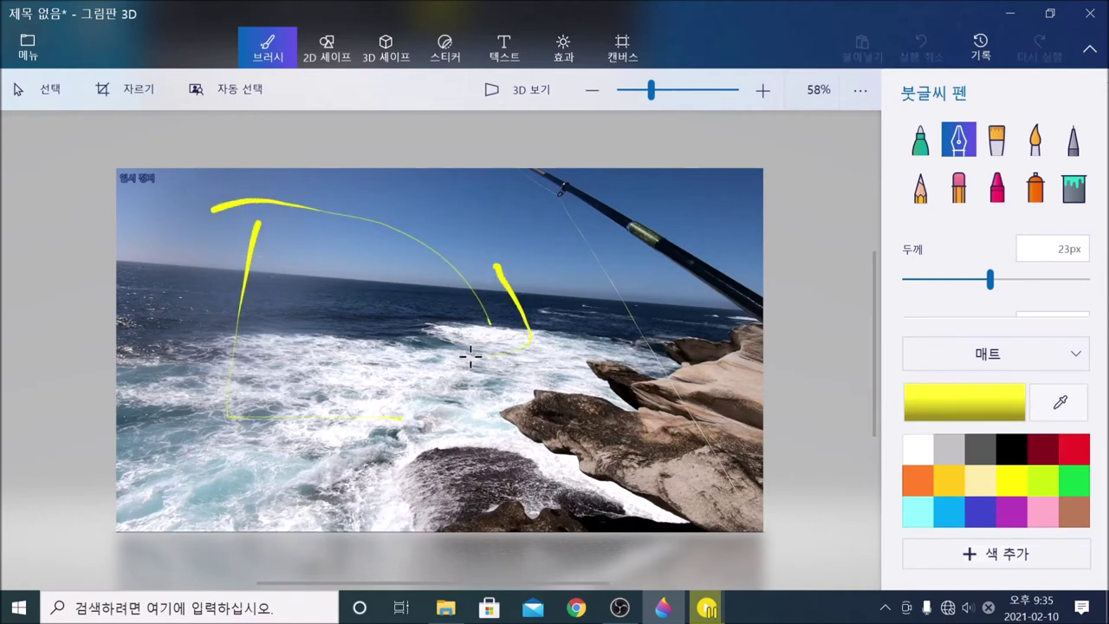
mouse_move(216, 332)
left_mouse_down()
mouse_move(400, 365)
mouse_move(372, 395)
left_mouse_up()
left_click_drag(280, 305, 285, 322)
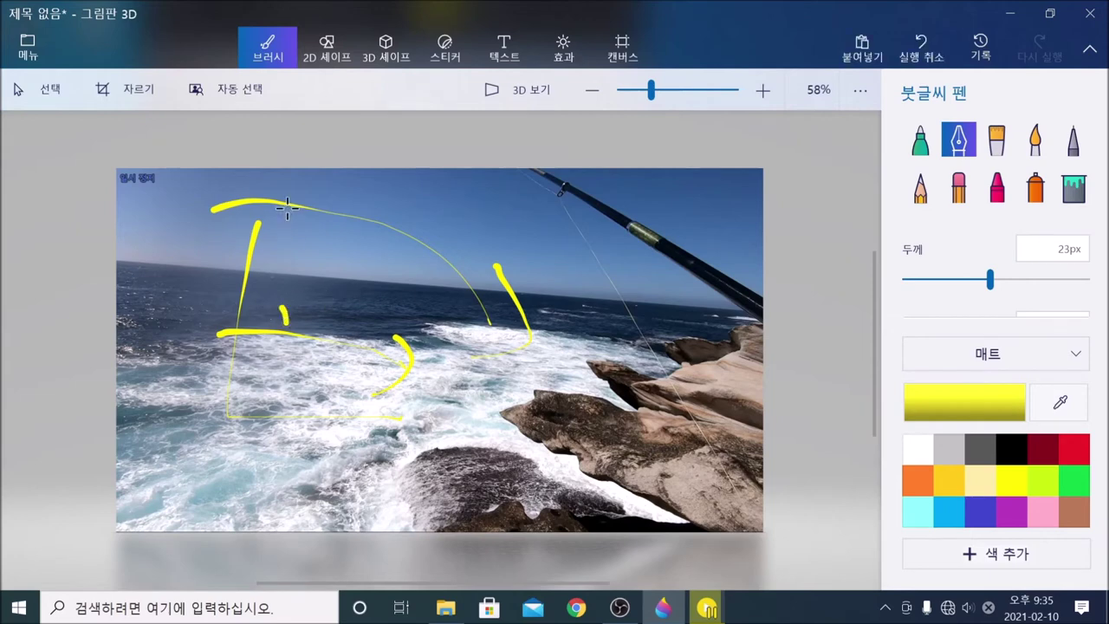
Step: Add a yellow diagonal arrow, a higher arrow-tipped arc and a descending staircase line across the axes
left_click_drag(291, 204, 459, 330)
left_click_drag(440, 286, 494, 356)
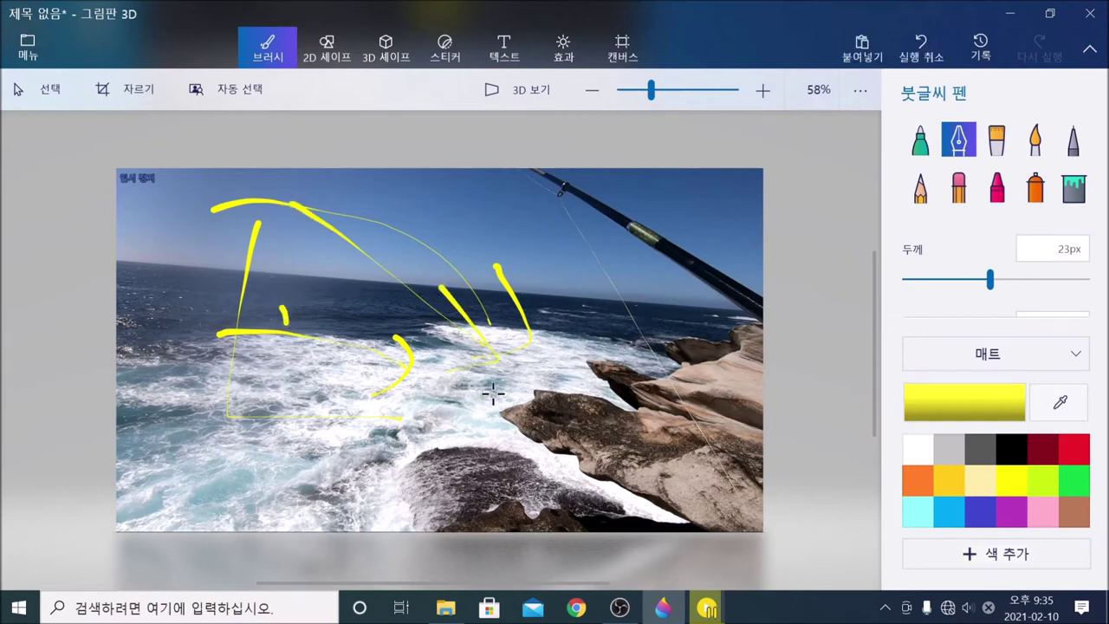
mouse_move(268, 217)
left_mouse_down()
mouse_move(423, 202)
mouse_move(576, 325)
left_mouse_up()
left_click_drag(569, 279, 604, 382)
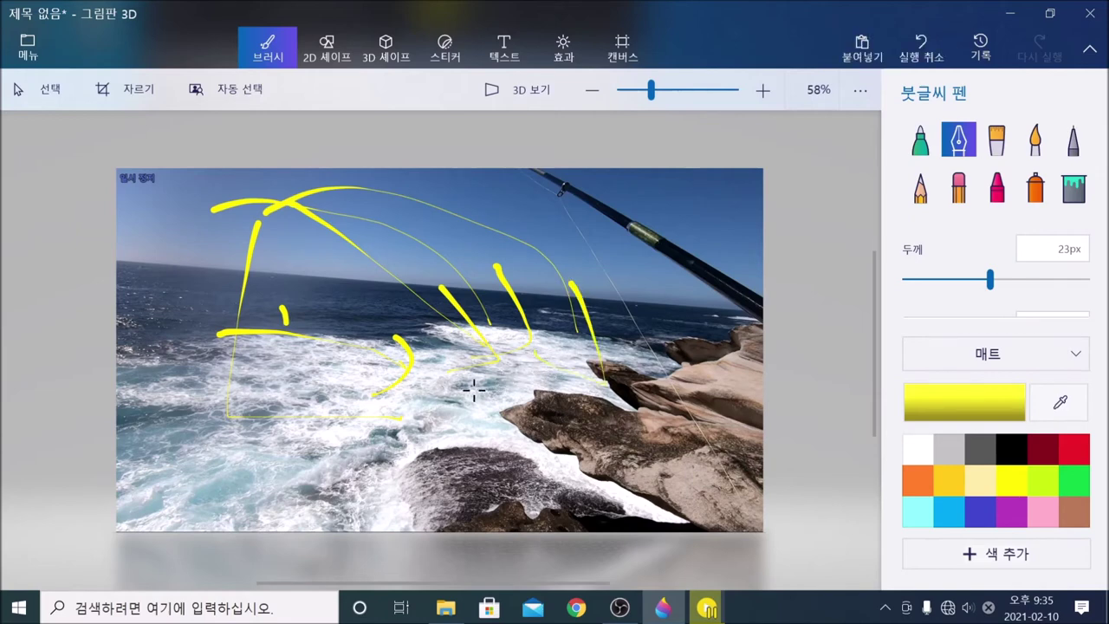
mouse_move(165, 217)
left_mouse_down()
mouse_move(224, 216)
mouse_move(259, 279)
mouse_move(321, 277)
mouse_move(329, 332)
mouse_move(385, 323)
mouse_move(430, 350)
left_mouse_up()
mouse_move(449, 451)
left_mouse_down()
mouse_move(498, 451)
mouse_move(511, 502)
left_mouse_up()
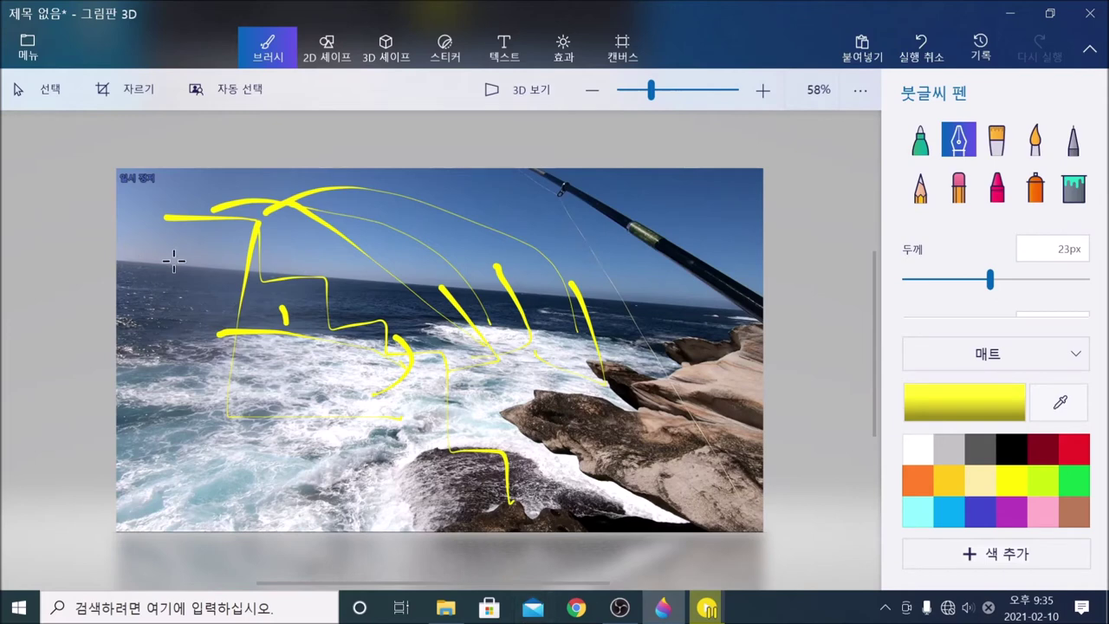
Step: Undo all the yellow graph strokes, redoing as needed to keep the clean photo on the canvas
left_click(925, 53)
left_click(926, 54)
left_click(925, 54)
left_click(925, 53)
left_click(925, 54)
left_click(925, 54)
left_click(925, 53)
left_click(925, 53)
left_click(925, 53)
left_click(925, 53)
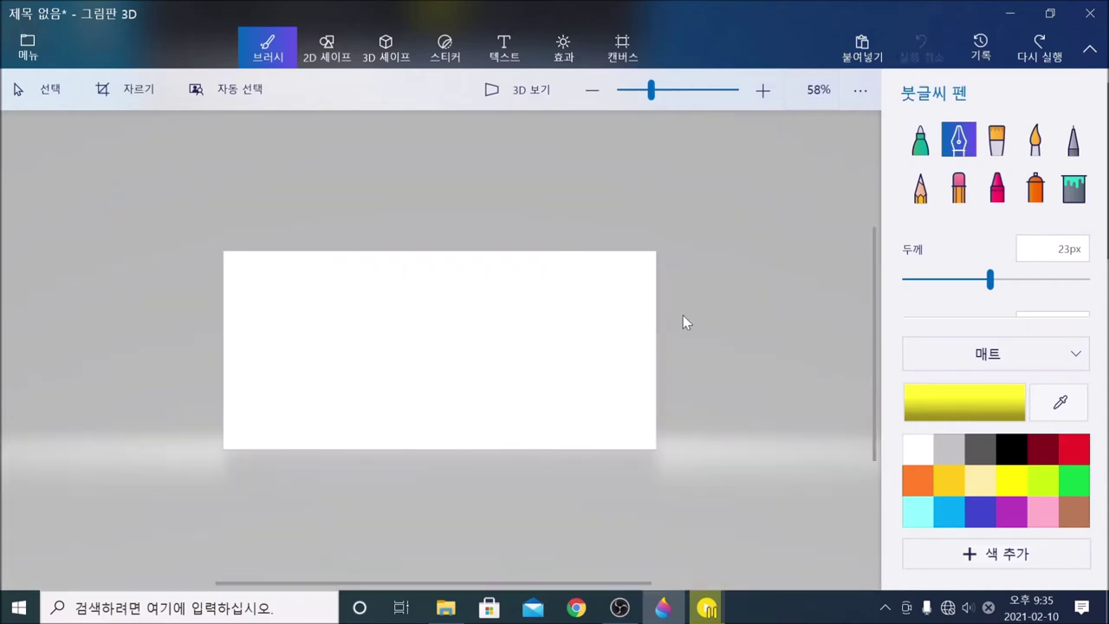
left_click(1038, 54)
left_click(1038, 53)
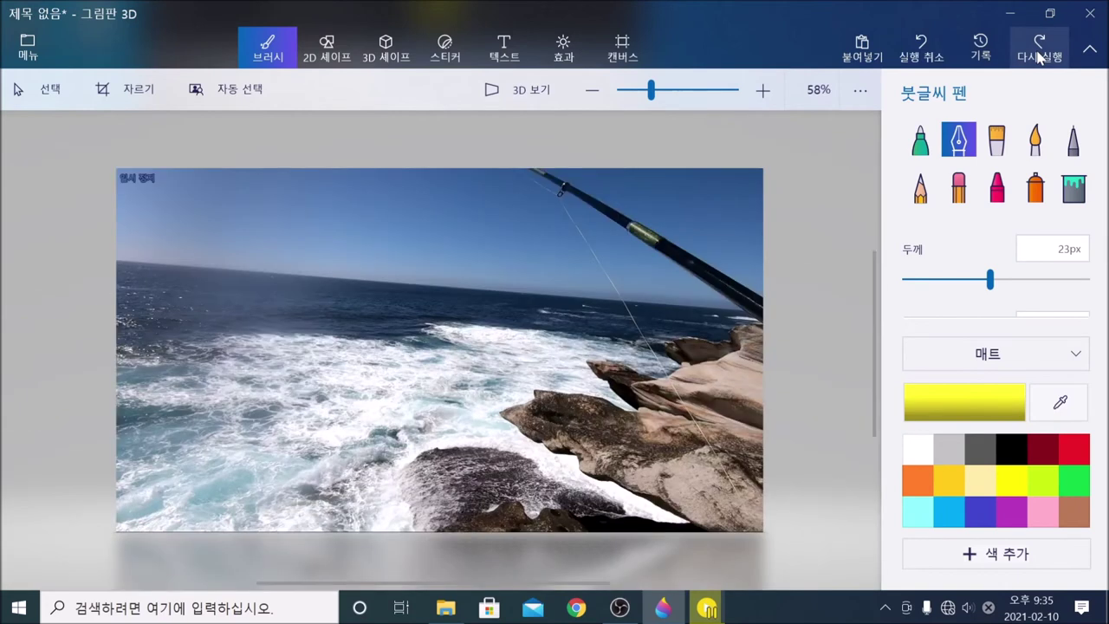
Step: Draw a red vertical scale from the sky down to the surf, with end bars and horizontal tick marks
left_click(1074, 449)
mouse_move(288, 208)
left_mouse_down()
mouse_move(344, 208)
mouse_move(340, 483)
mouse_move(301, 483)
mouse_move(370, 483)
left_mouse_up()
mouse_move(319, 453)
left_mouse_down()
mouse_move(362, 452)
mouse_move(352, 400)
left_mouse_up()
left_click_drag(324, 364, 353, 365)
mouse_move(320, 332)
left_mouse_down()
mouse_move(363, 331)
mouse_move(376, 278)
left_mouse_up()
mouse_move(317, 254)
left_mouse_down()
mouse_move(362, 253)
mouse_move(379, 232)
left_mouse_up()
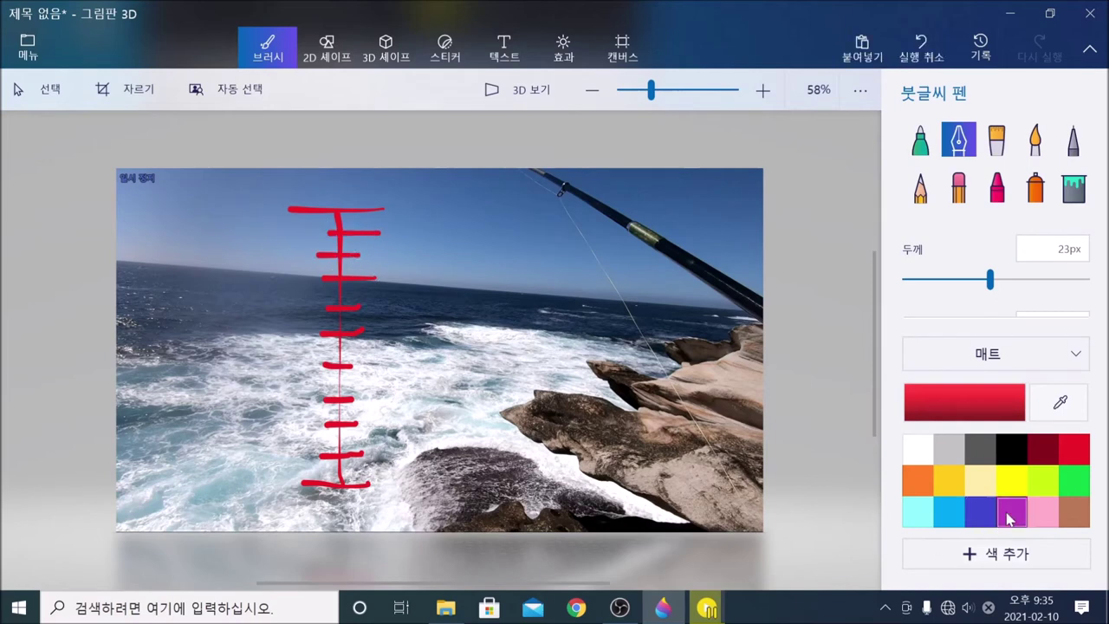
Step: Draw a green baseline from the foot of the red scale and blue arcs from its ticks down toward the baseline
left_click(1074, 479)
left_click_drag(338, 487, 626, 488)
left_click(979, 512)
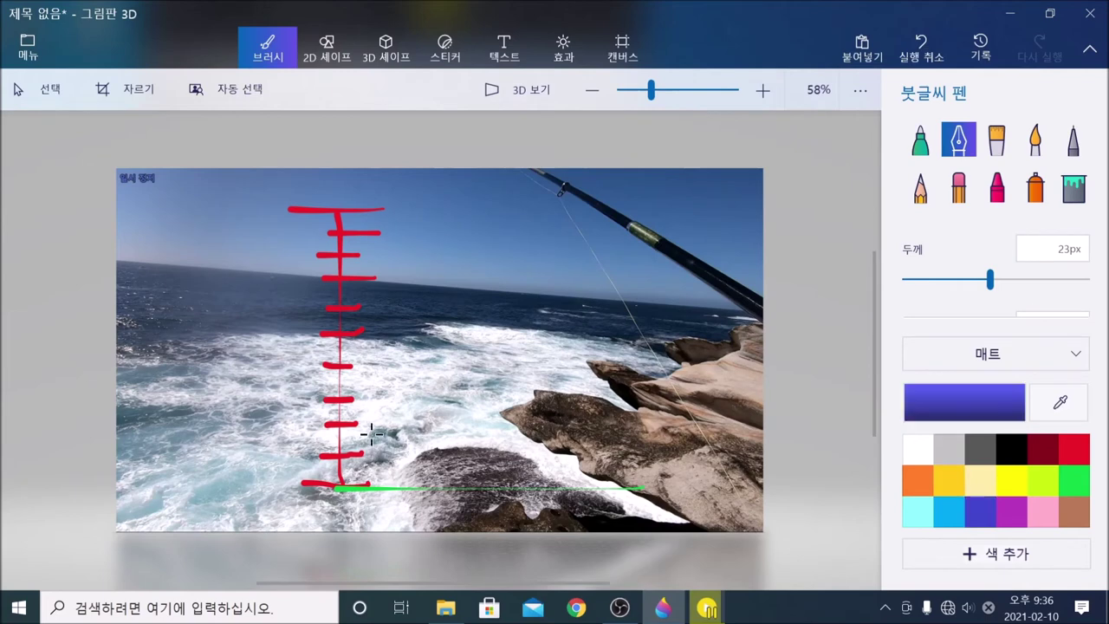
mouse_move(358, 450)
left_mouse_down()
mouse_move(396, 454)
mouse_move(412, 482)
left_mouse_up()
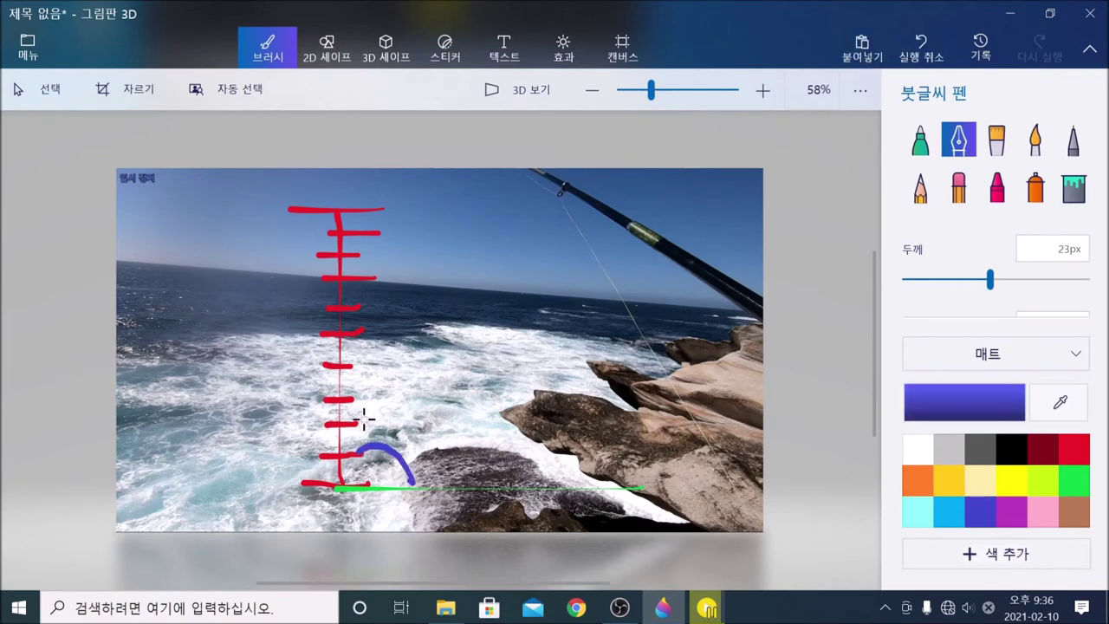
mouse_move(355, 419)
left_mouse_down()
mouse_move(382, 416)
mouse_move(425, 481)
left_mouse_up()
mouse_move(350, 397)
left_mouse_down()
mouse_move(412, 403)
mouse_move(433, 470)
left_mouse_up()
mouse_move(349, 357)
left_mouse_down()
mouse_move(432, 380)
mouse_move(455, 498)
left_mouse_up()
mouse_move(362, 330)
left_mouse_down()
mouse_move(393, 330)
mouse_move(539, 487)
left_mouse_up()
left_click_drag(369, 309, 533, 459)
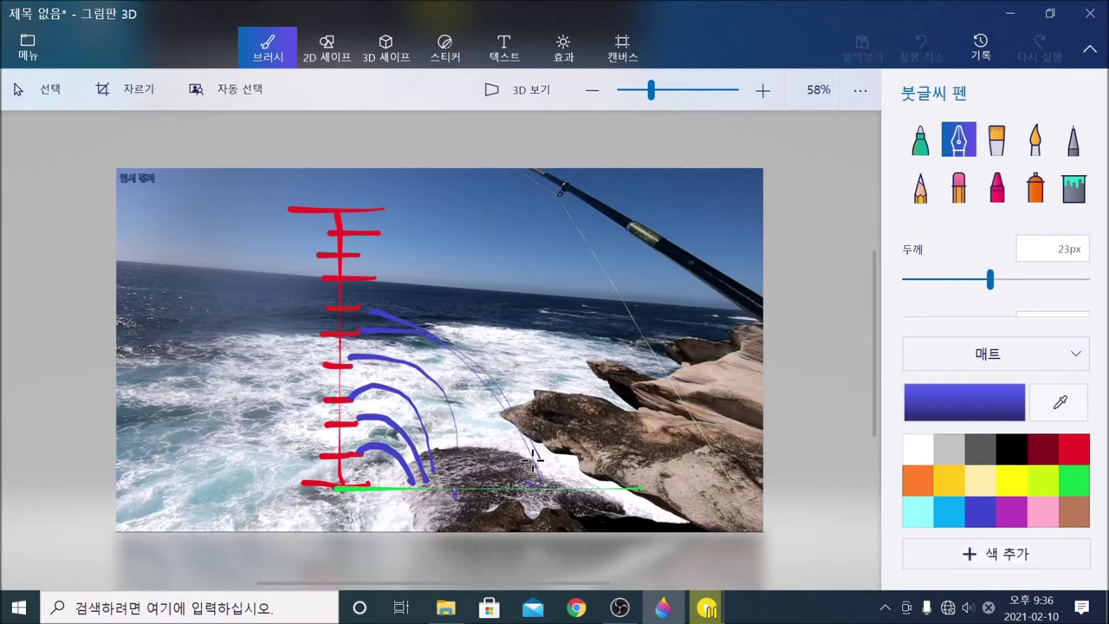
mouse_move(375, 279)
left_mouse_down()
mouse_move(431, 320)
mouse_move(544, 483)
left_mouse_up()
mouse_move(358, 256)
left_mouse_down()
mouse_move(384, 265)
mouse_move(563, 480)
left_mouse_up()
mouse_move(379, 232)
left_mouse_down()
mouse_move(554, 409)
mouse_move(585, 485)
left_mouse_up()
mouse_move(389, 221)
left_mouse_down()
mouse_move(466, 279)
mouse_move(610, 500)
left_mouse_up()
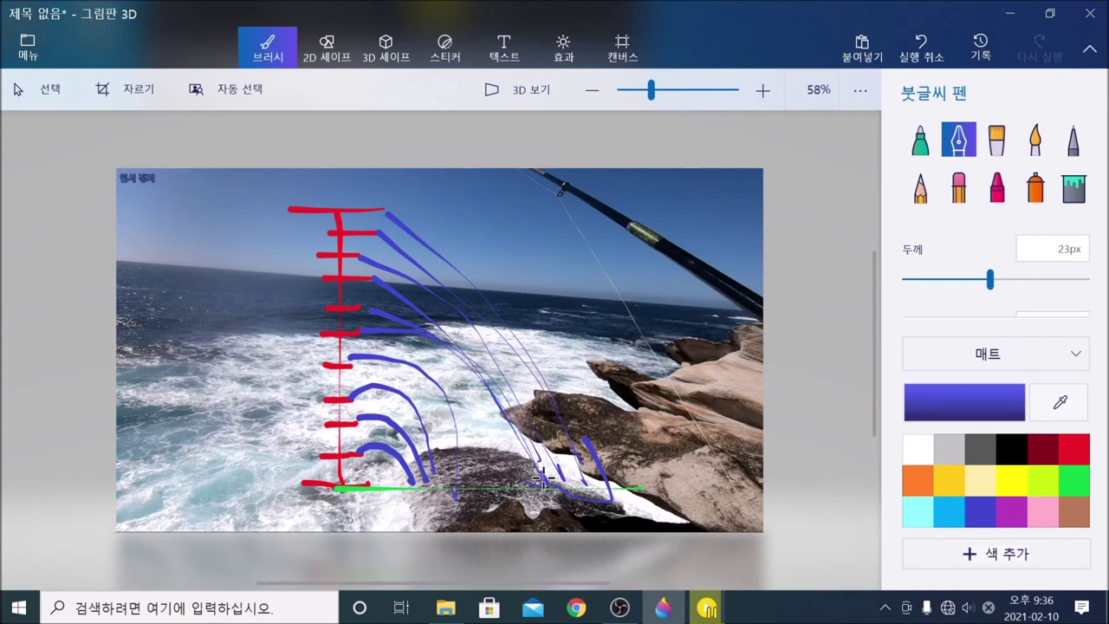
Step: Handwrite a short blue note across the top of the red scale and circle it
left_click_drag(192, 205, 221, 252)
left_click_drag(245, 247, 286, 244)
left_click_drag(296, 181, 305, 251)
left_click_drag(374, 177, 384, 208)
left_click_drag(346, 253, 470, 232)
left_click_drag(142, 257, 207, 292)
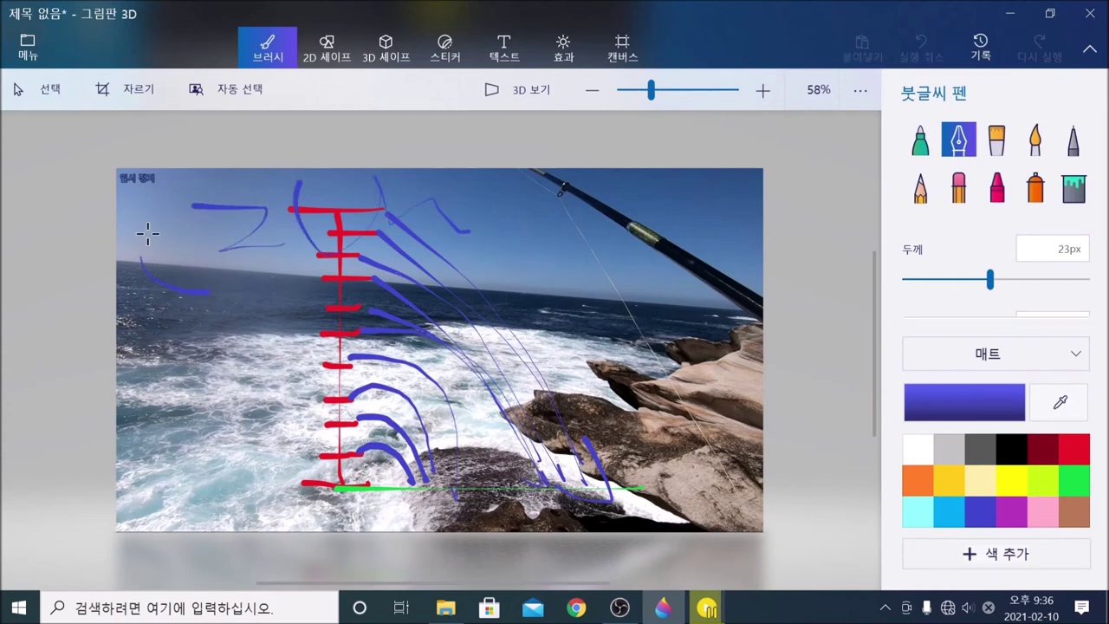
left_click_drag(147, 232, 488, 275)
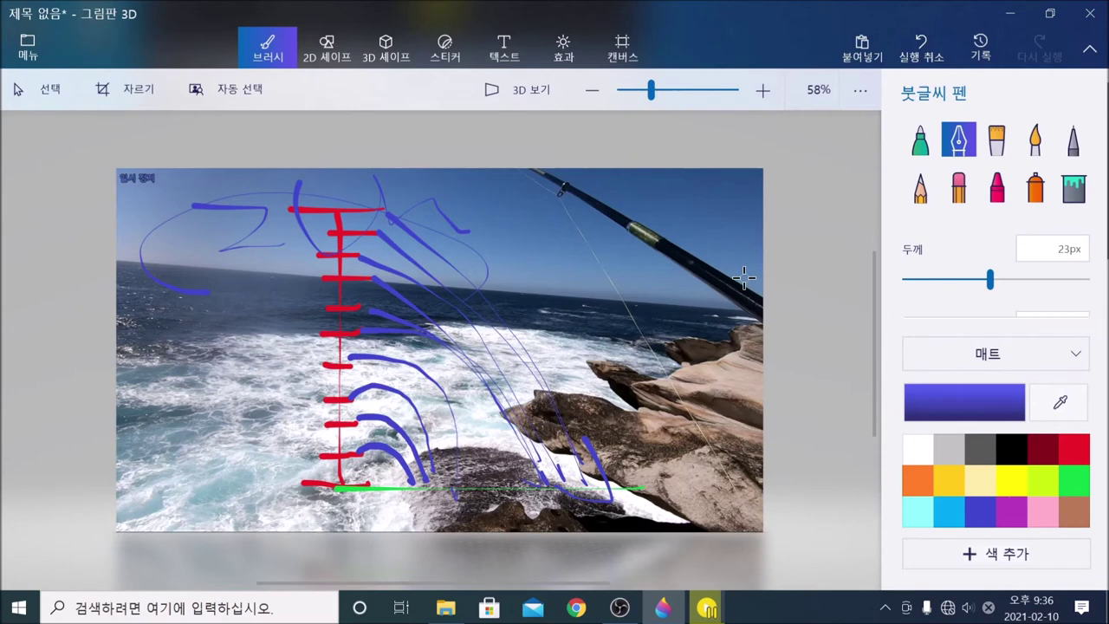
Step: Handwrite a red note beside the fishing rod and circle it
left_click(1071, 454)
mouse_move(691, 271)
left_mouse_down()
mouse_move(673, 200)
mouse_move(693, 295)
mouse_move(681, 194)
mouse_move(645, 274)
mouse_move(619, 259)
mouse_move(638, 309)
left_mouse_up()
left_click(544, 278)
mouse_move(504, 223)
left_mouse_down()
mouse_move(554, 227)
mouse_move(534, 256)
left_mouse_up()
left_click_drag(589, 223, 591, 262)
mouse_move(530, 275)
left_mouse_down()
mouse_move(593, 275)
mouse_move(571, 298)
left_mouse_up()
mouse_move(550, 303)
left_mouse_down()
mouse_move(628, 322)
mouse_move(586, 298)
left_mouse_up()
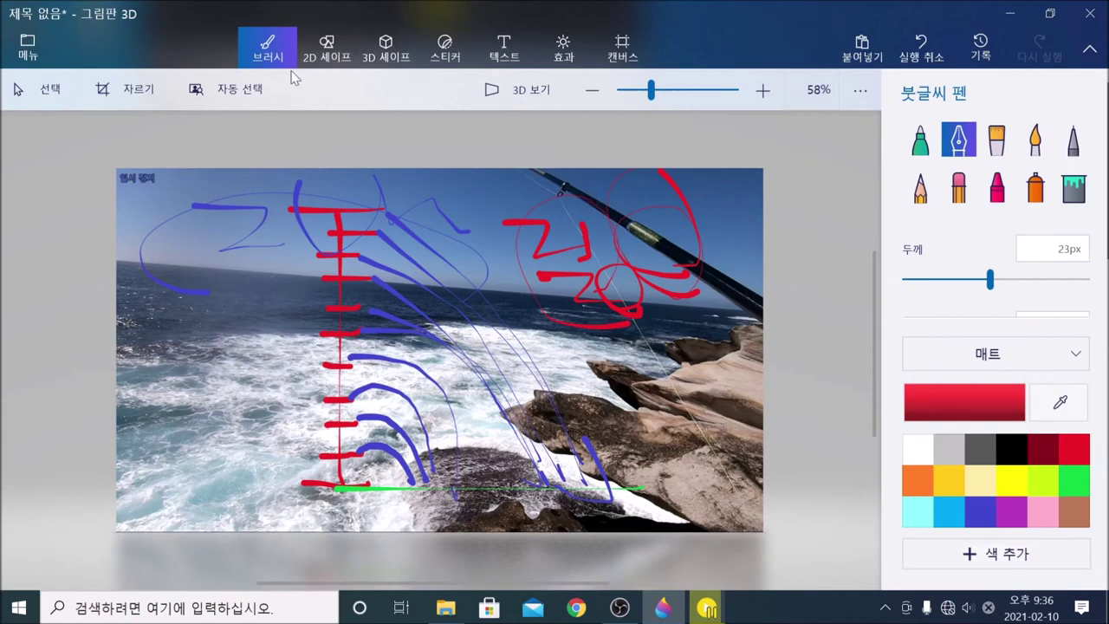
Step: Play and rewind GH010423.MP4 in PotPlayer, closing the player and returning to the maximized Paint 3D drawing when finished
left_click(1049, 13)
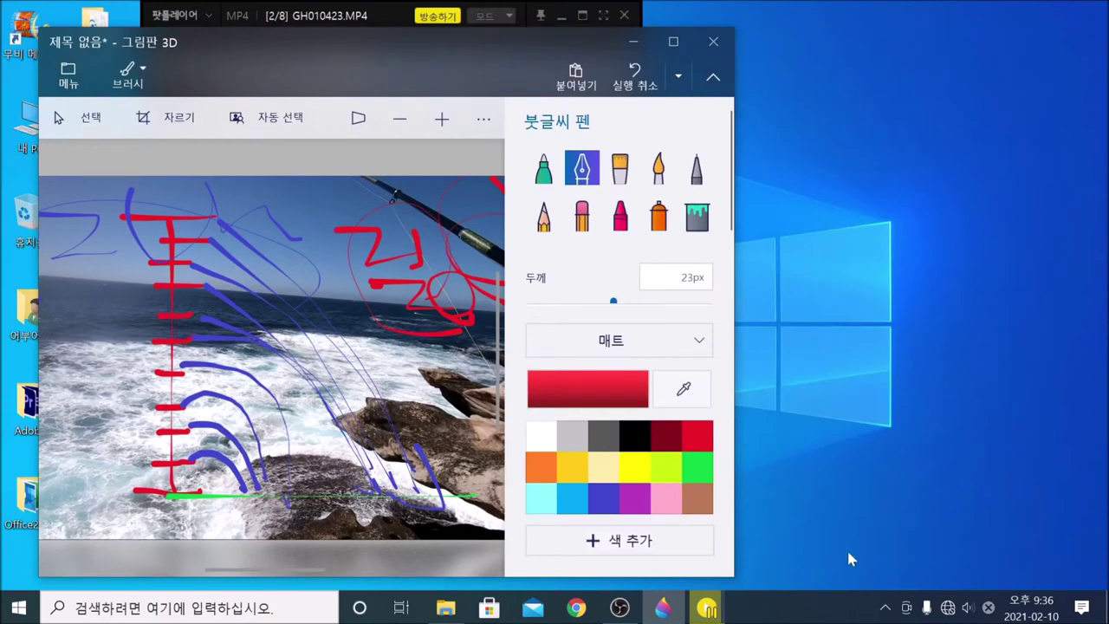
left_click(706, 607)
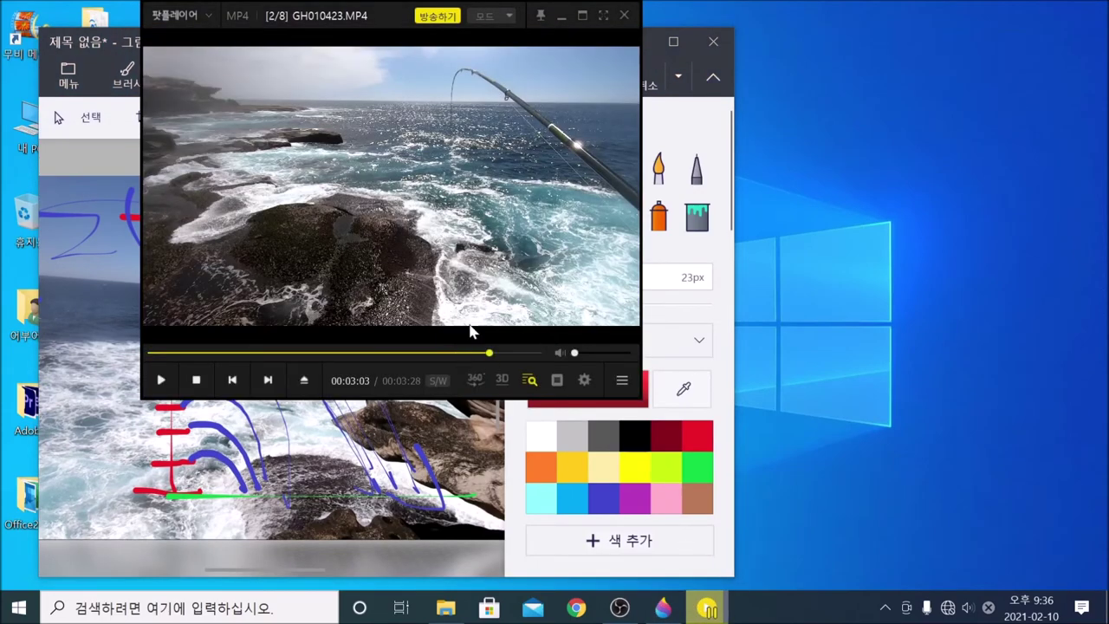
left_click(471, 169)
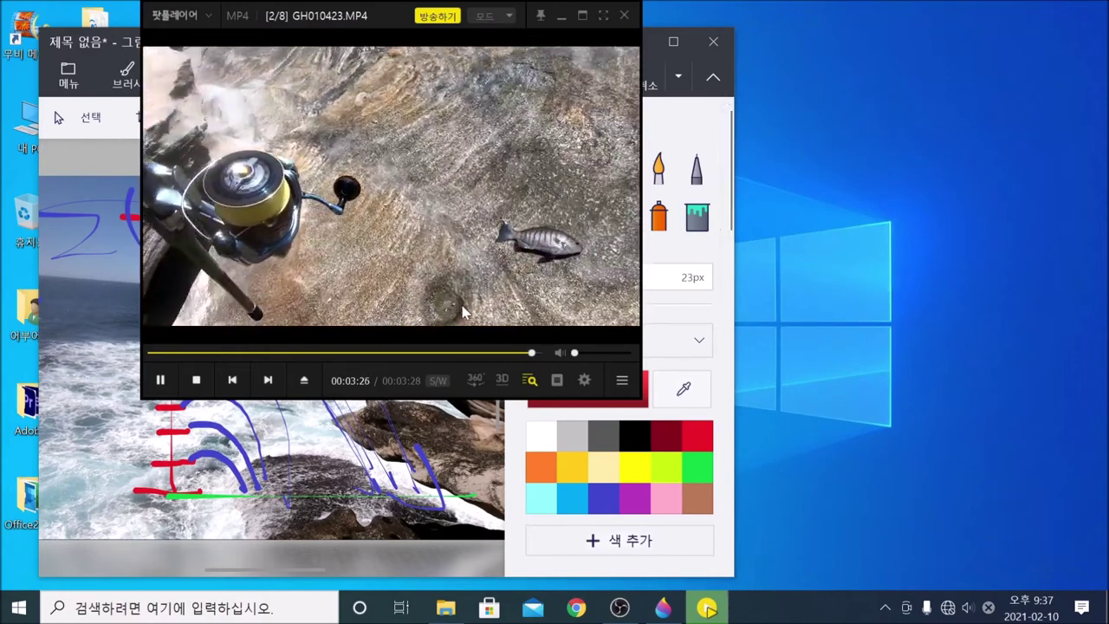
left_click_drag(503, 353, 477, 354)
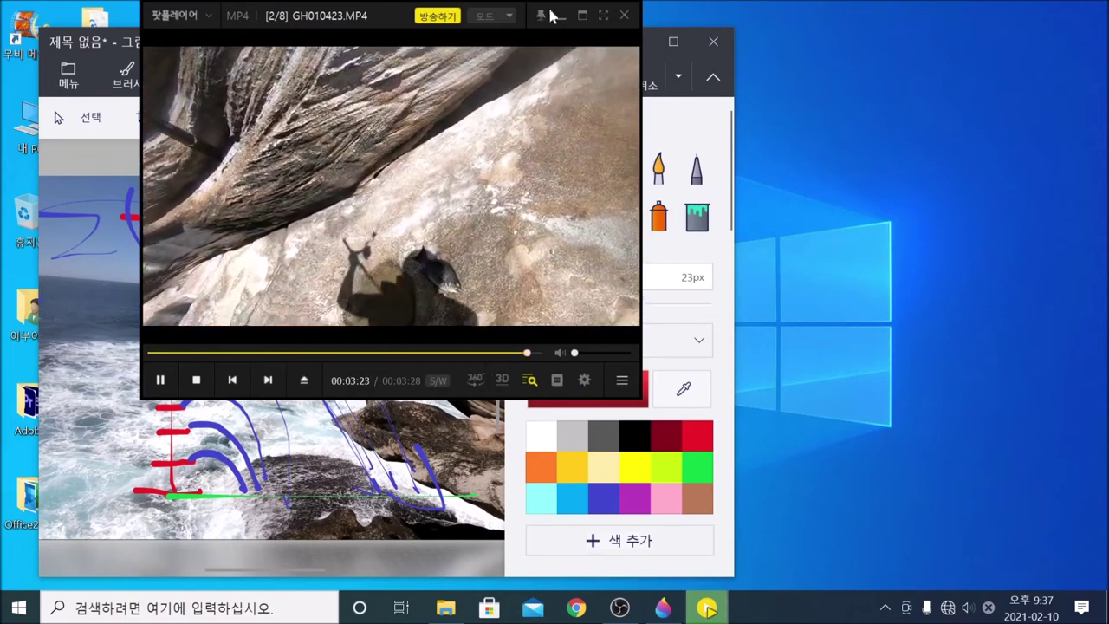
left_click(624, 15)
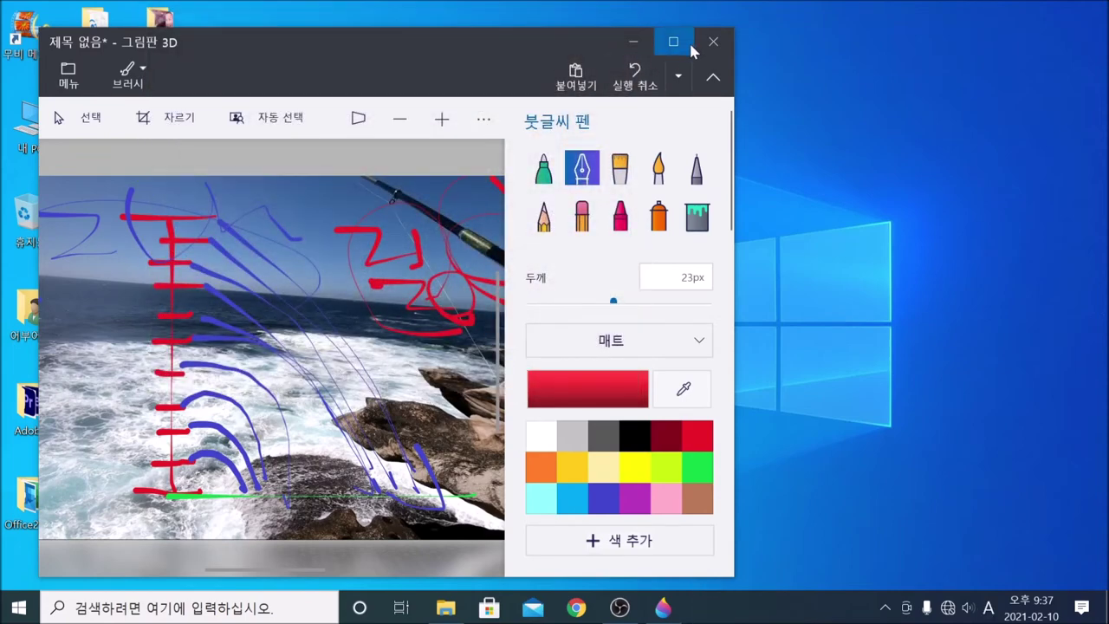
left_click(674, 41)
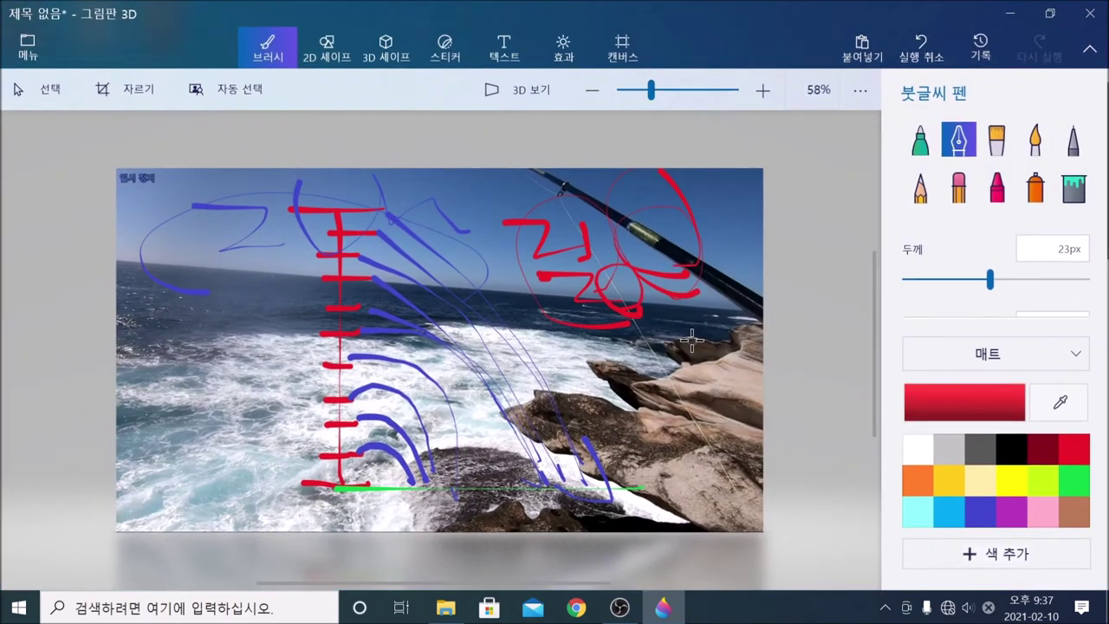
Step: Undo the circled notes, blue arcs, green baseline and last red tick, leaving the rest of the red scale
left_click(921, 48)
left_click(921, 48)
left_click(921, 48)
left_click(921, 47)
left_click(920, 48)
left_click(920, 47)
left_click(921, 47)
left_click(920, 48)
left_click(921, 48)
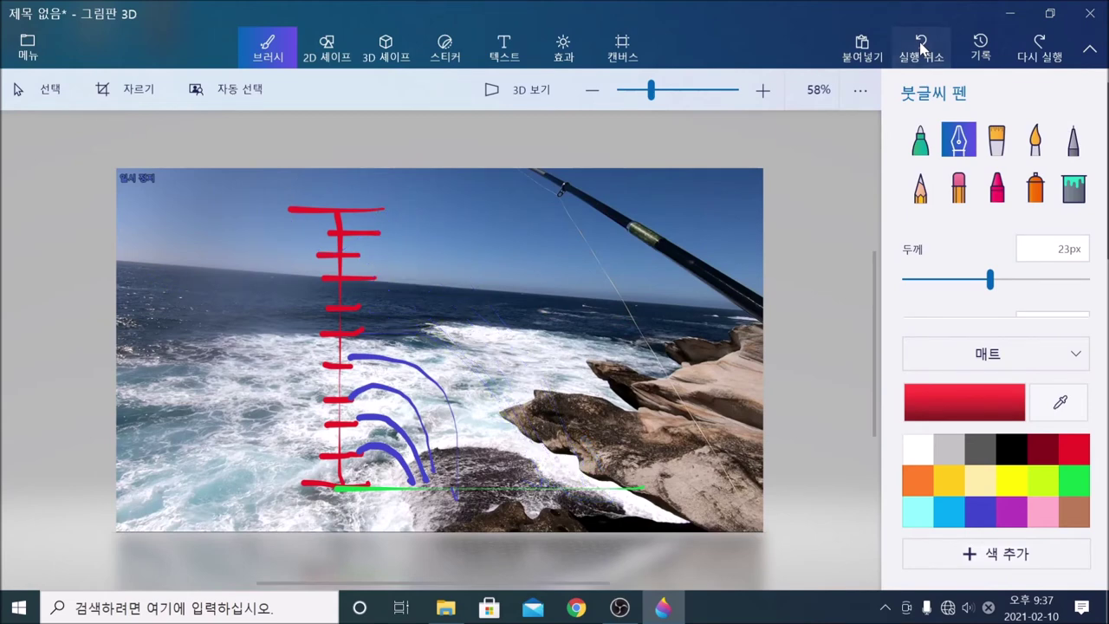
left_click(921, 48)
left_click(921, 47)
left_click(921, 48)
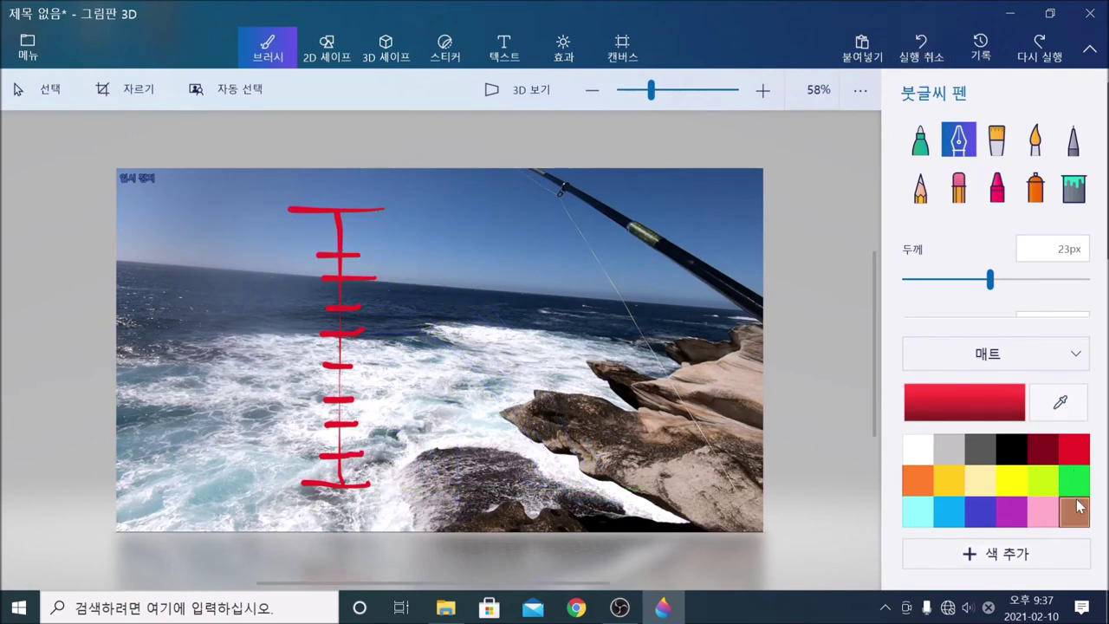
Step: Handwrite a row of yellow characters across the sky beside the red scale and draw a long yellow line beneath it
left_click(1013, 483)
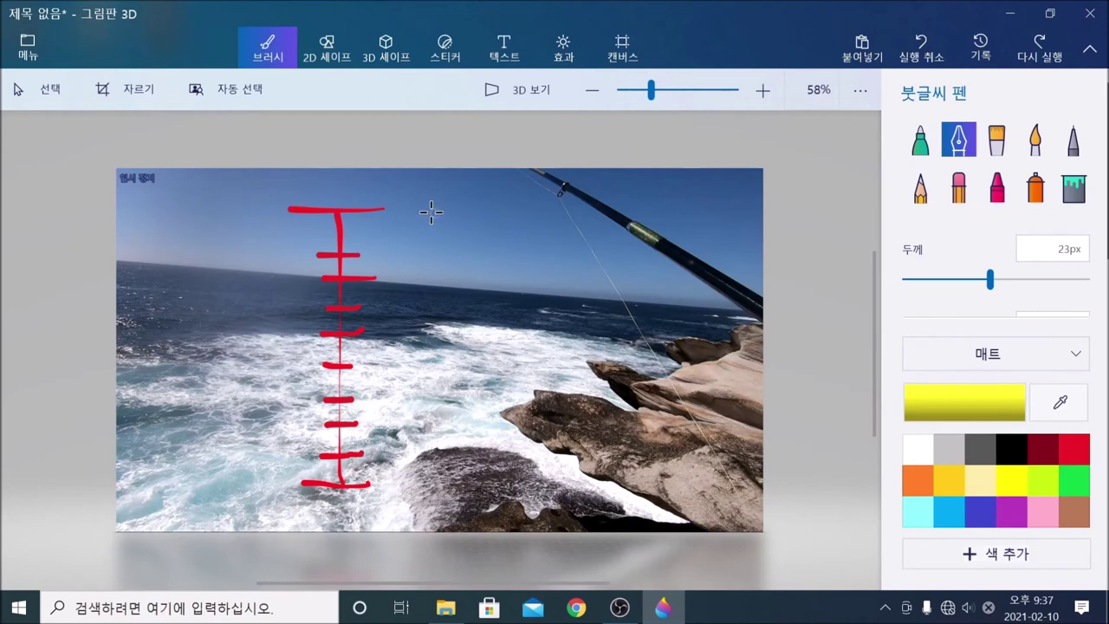
mouse_move(425, 208)
left_mouse_down()
mouse_move(468, 201)
mouse_move(437, 229)
mouse_move(467, 246)
mouse_move(468, 210)
mouse_move(511, 255)
left_mouse_up()
mouse_move(530, 204)
left_mouse_down()
mouse_move(557, 217)
mouse_move(573, 279)
left_mouse_up()
left_click_drag(579, 217, 629, 279)
left_click_drag(606, 229, 631, 227)
left_click_drag(681, 192, 661, 208)
left_click_drag(693, 251, 743, 271)
left_click_drag(394, 326, 758, 333)
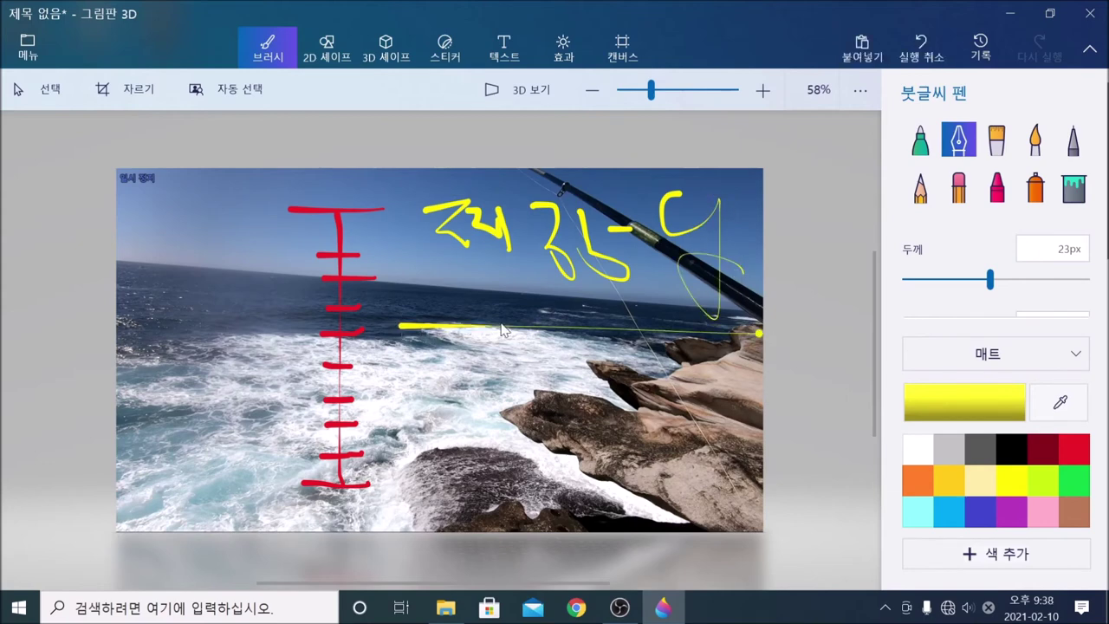
Step: Handwrite two more rows of yellow characters below, across the yellow line and over the surf and rocks
left_click_drag(456, 291, 507, 299)
left_click_drag(631, 344, 666, 344)
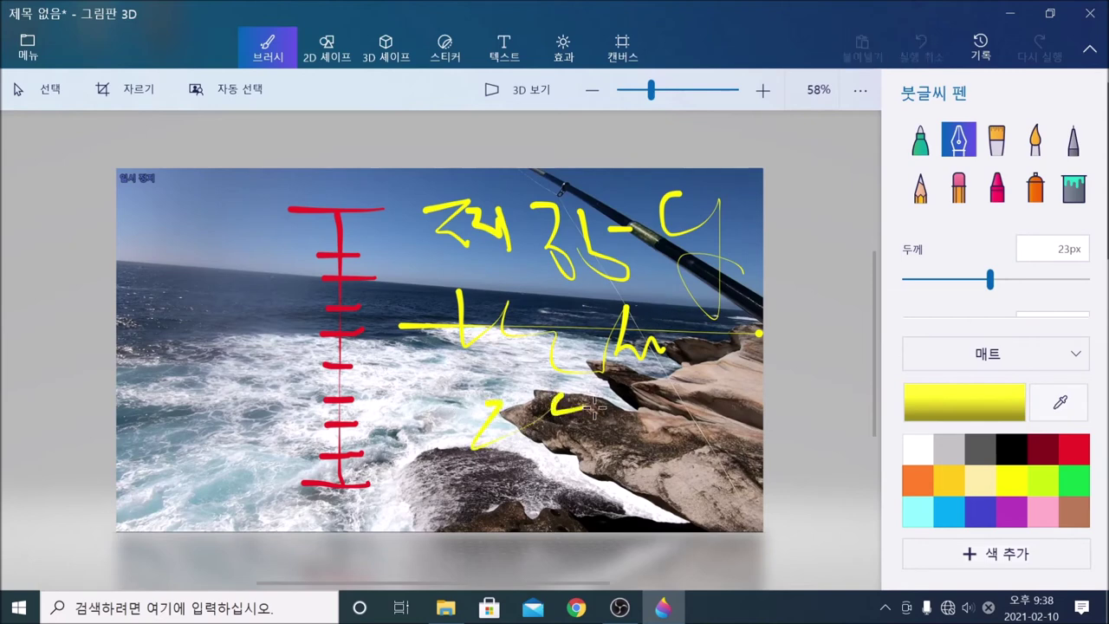
left_click_drag(594, 407, 663, 422)
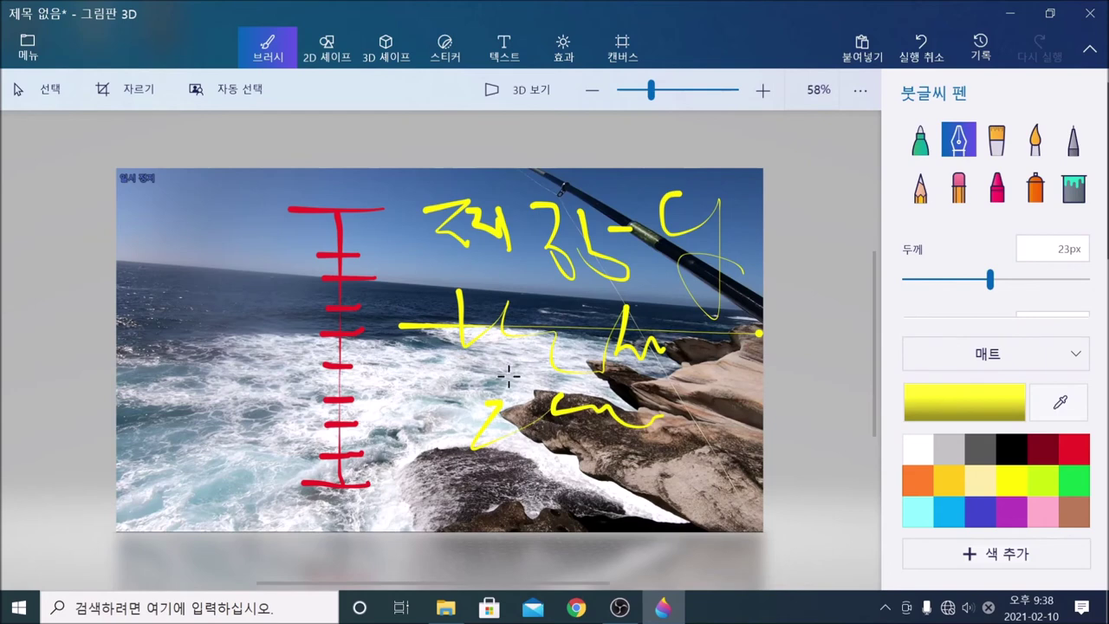
Step: Add further yellow characters between the lower rows and another row of yellow writing across the rocks beneath them
mouse_move(464, 403)
left_mouse_down()
mouse_move(480, 454)
mouse_move(535, 439)
left_mouse_up()
left_click_drag(622, 362, 611, 391)
mouse_move(517, 459)
left_mouse_down()
mouse_move(528, 503)
mouse_move(589, 490)
left_mouse_up()
left_click_drag(611, 449, 645, 444)
left_click_drag(711, 427, 736, 416)
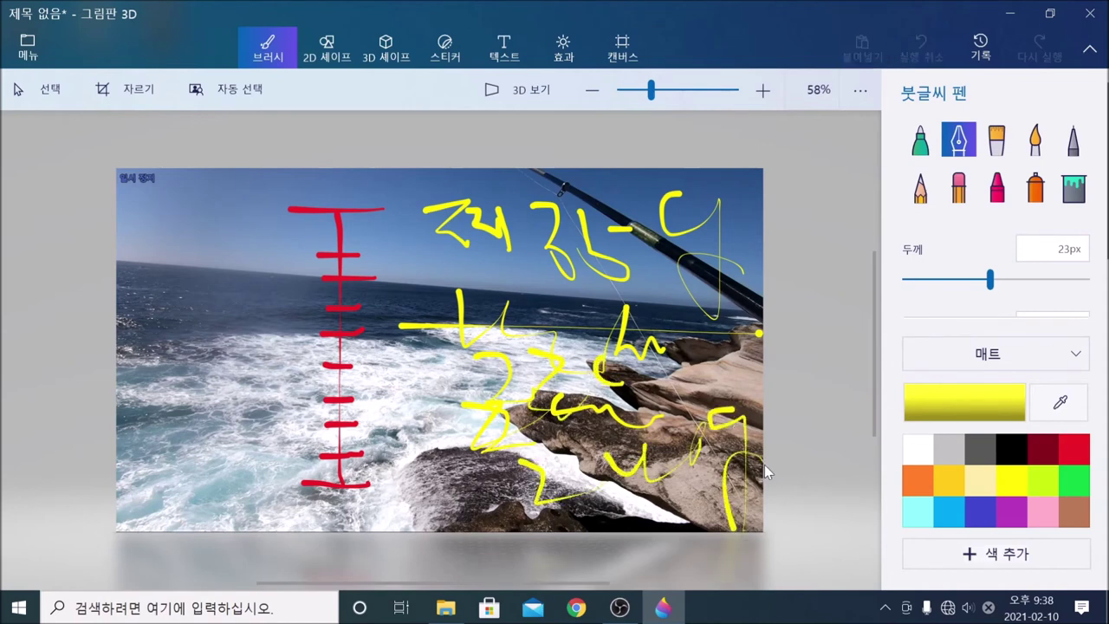
left_click_drag(669, 443, 758, 433)
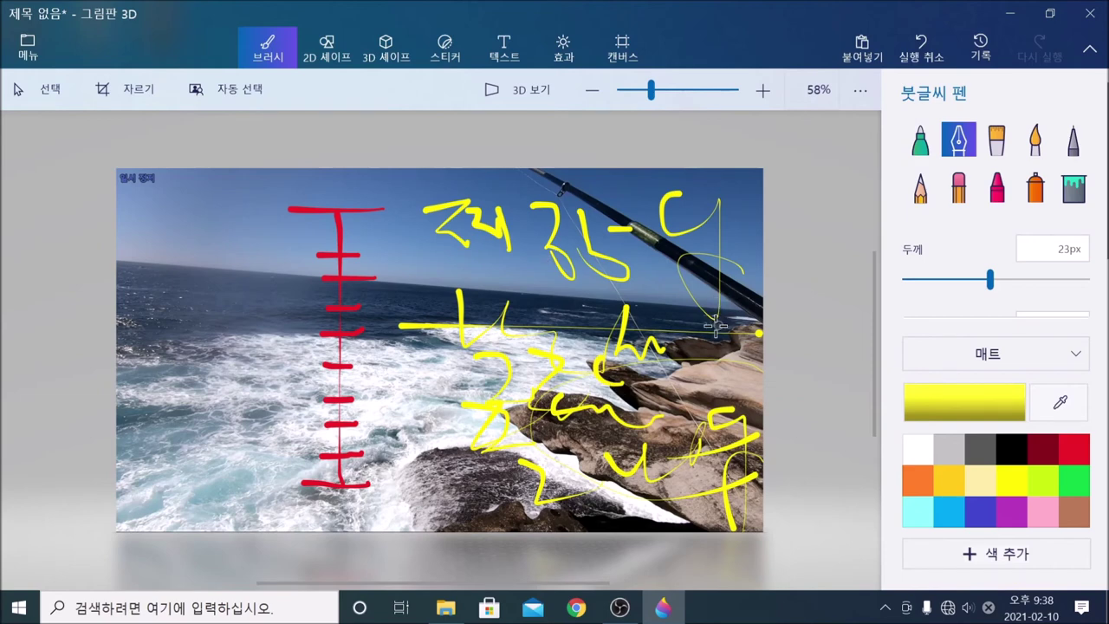
Step: Circle the dash in the top row of yellow writing, and undo those circles together with the lower rows of yellow characters
left_click_drag(628, 236, 613, 229)
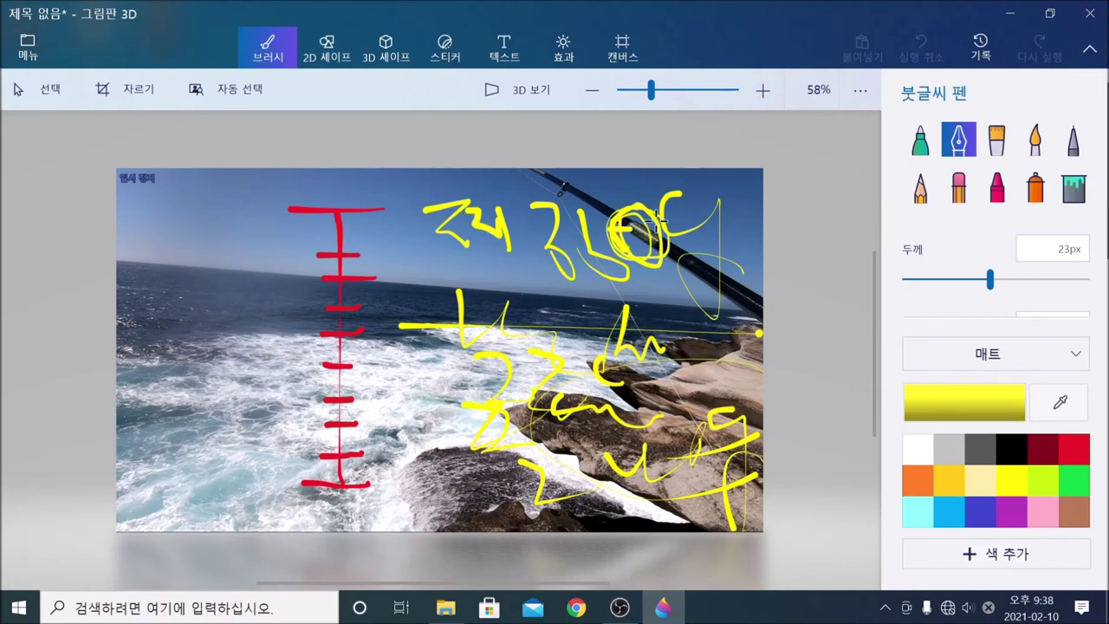
left_click_drag(635, 227, 662, 244)
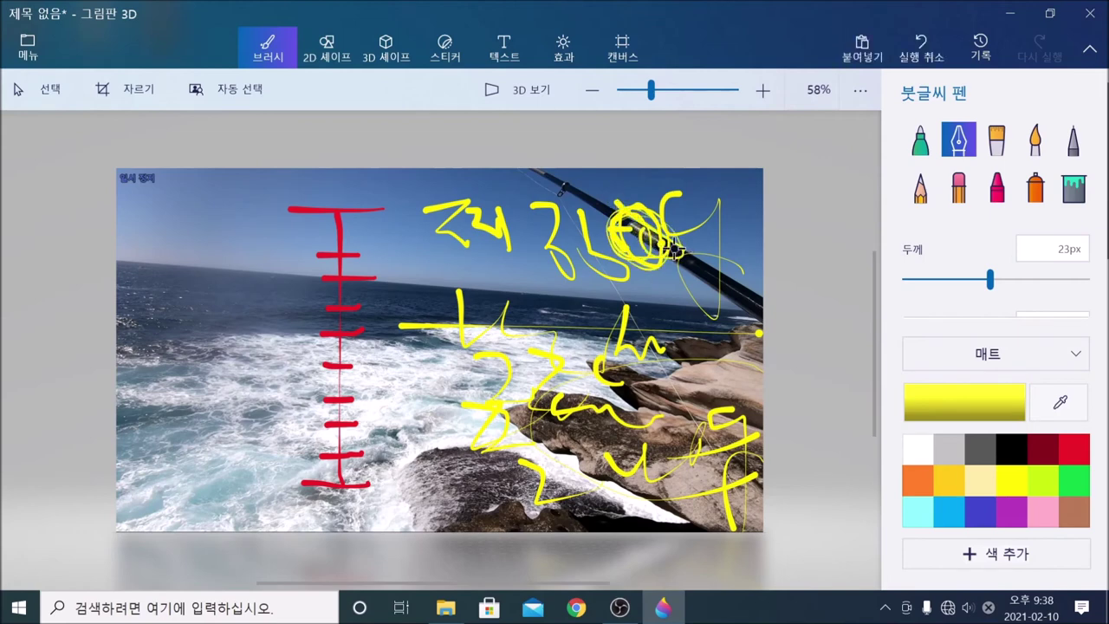
left_click(918, 54)
left_click(919, 54)
left_click(918, 53)
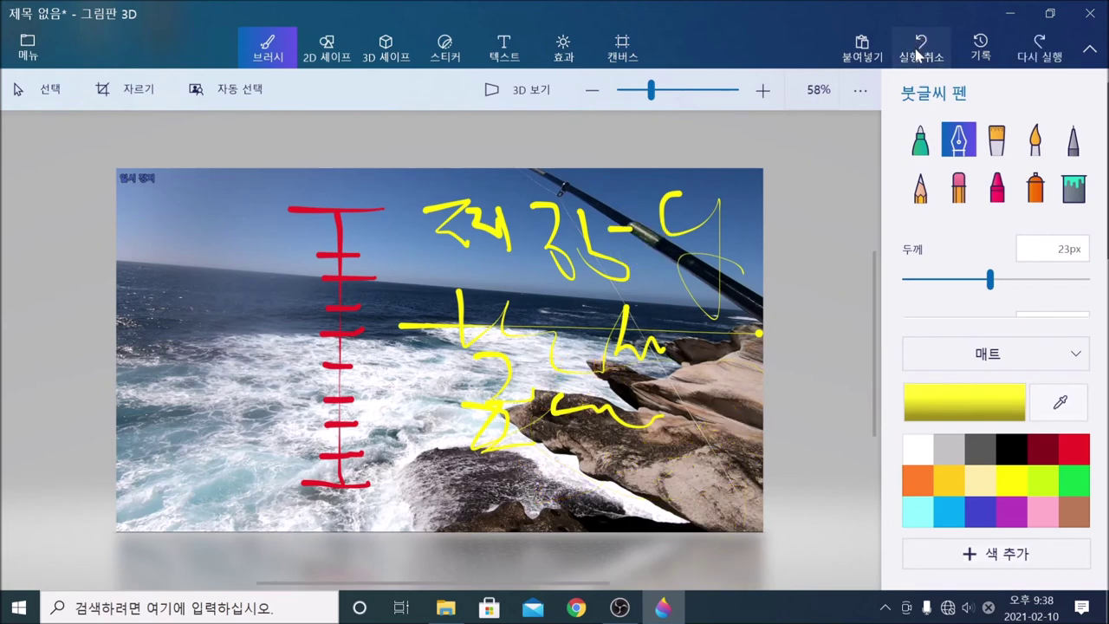
left_click(918, 54)
Step: Circle the top row's dash in yellow and draw two long curves from the red scale plus arrow-like strokes over the surf
left_click_drag(633, 223, 658, 260)
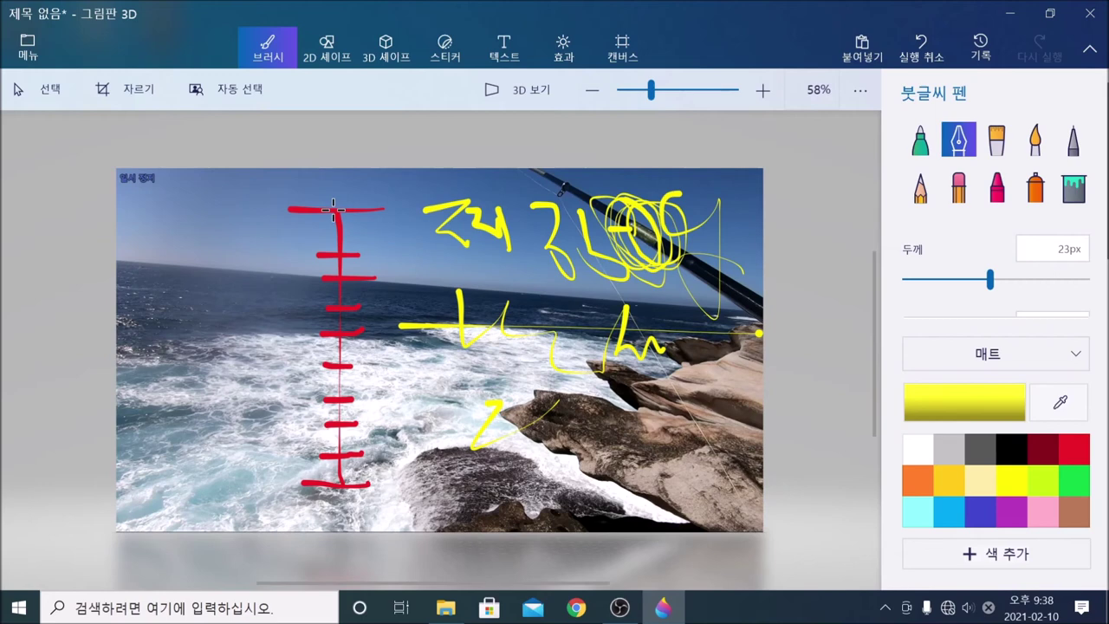
left_click_drag(316, 198, 464, 340)
left_click_drag(519, 523, 519, 526)
mouse_move(278, 353)
left_mouse_down()
mouse_move(567, 336)
mouse_move(519, 372)
left_mouse_up()
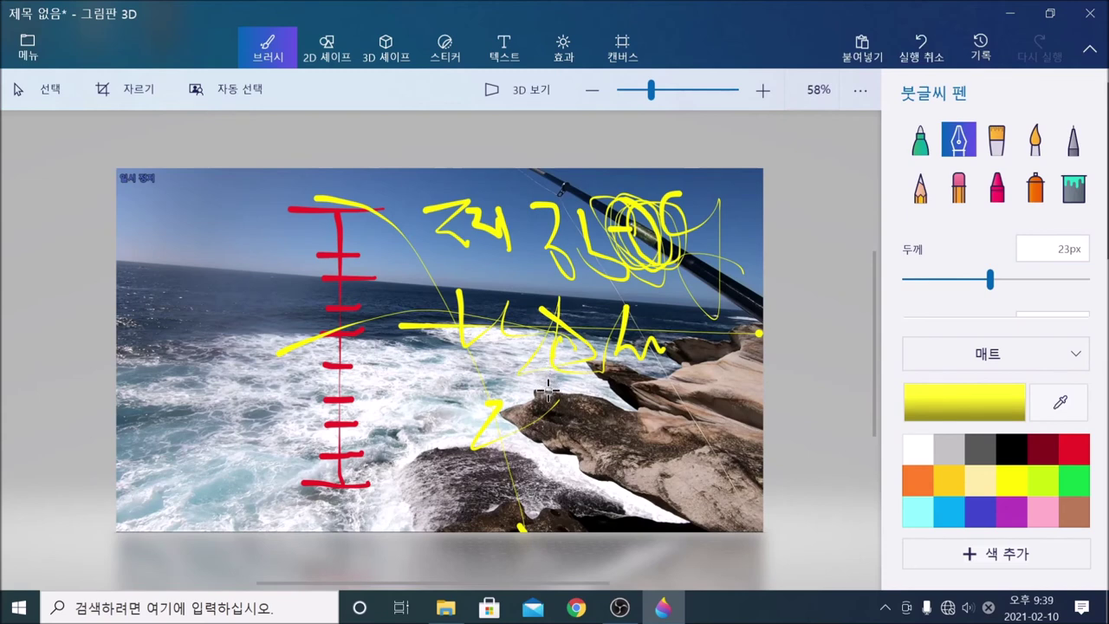
mouse_move(461, 351)
left_mouse_down()
mouse_move(398, 342)
mouse_move(404, 372)
left_mouse_up()
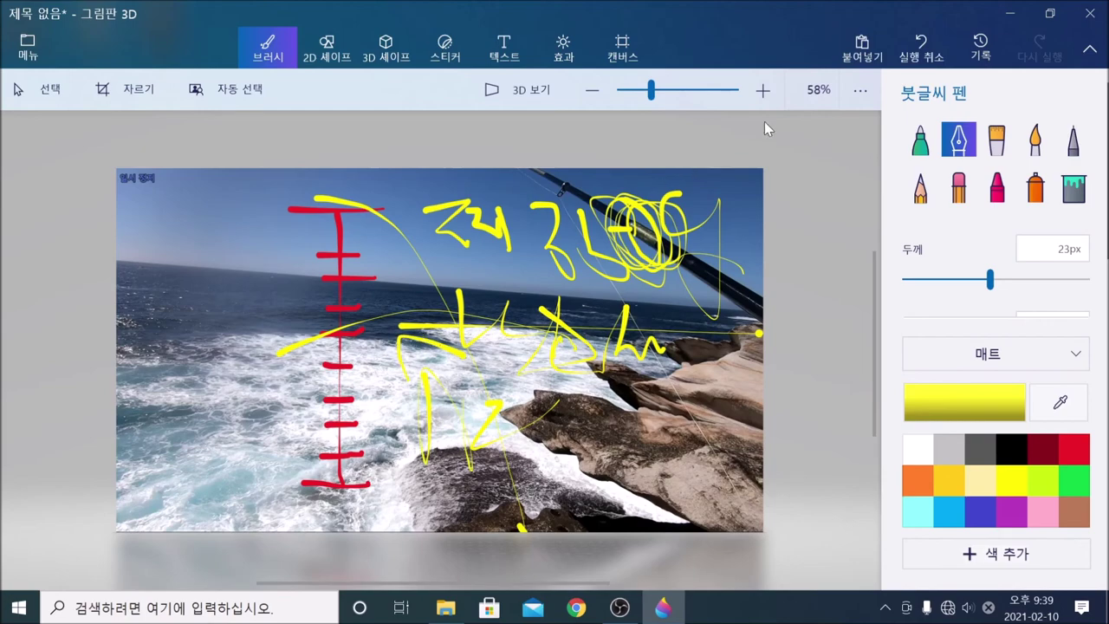
Step: Cancel closing the unsaved drawing and minimize its window to reach the desktop
left_click(1088, 15)
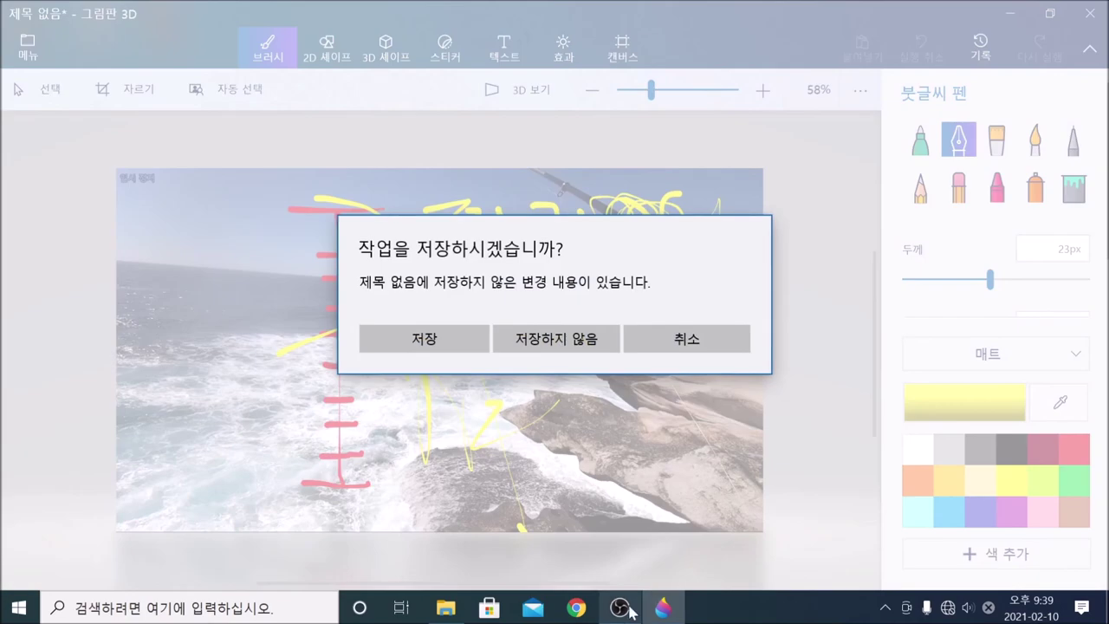
left_click(693, 339)
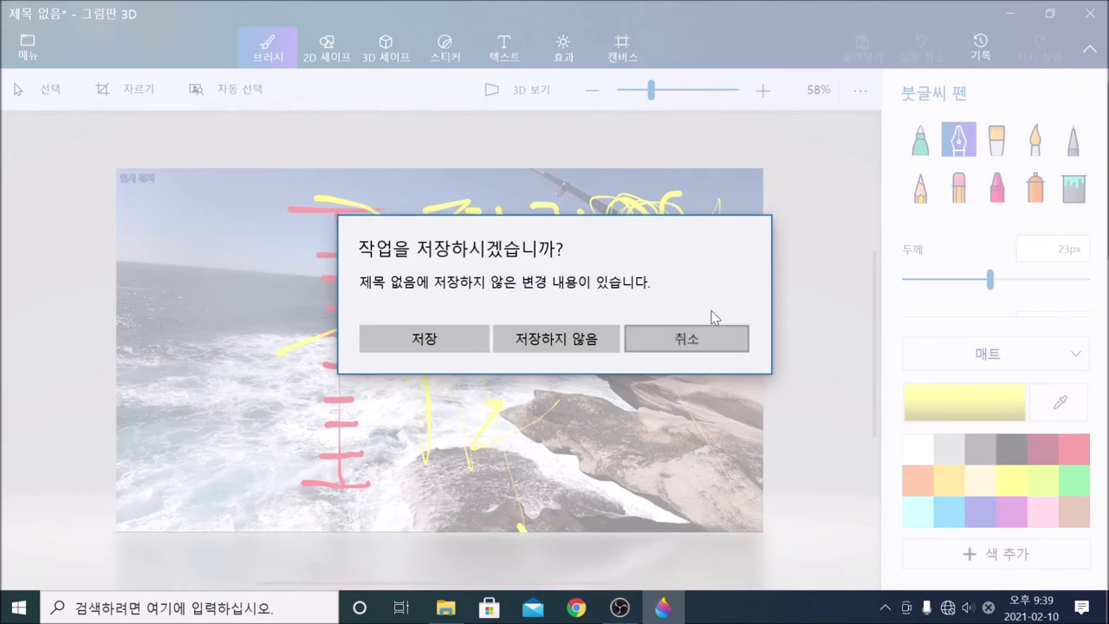
left_click(681, 338)
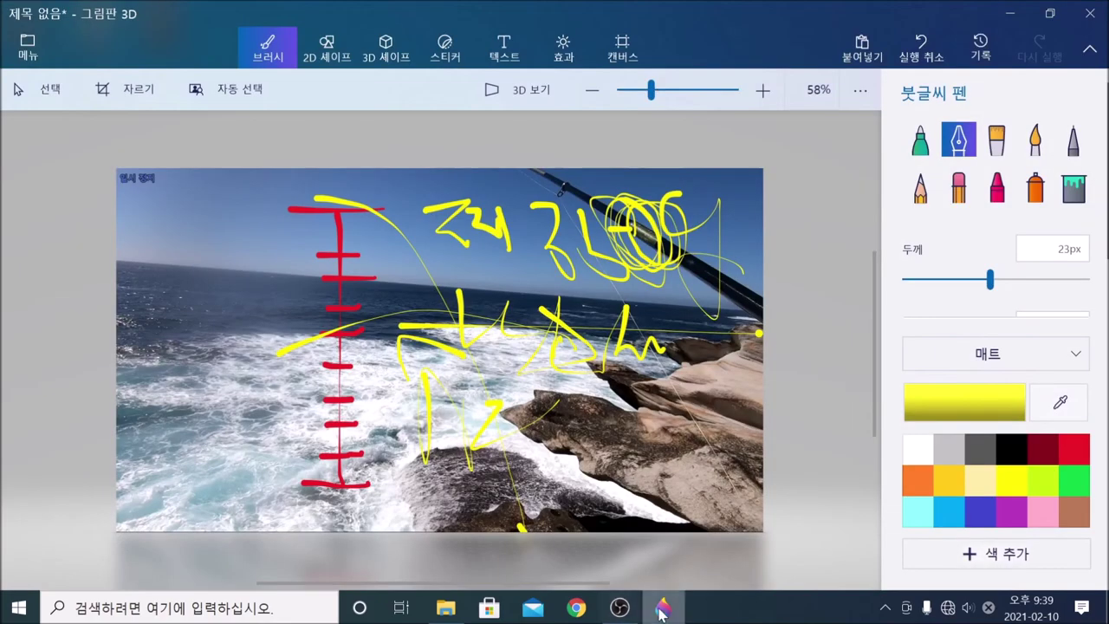
left_click(665, 609)
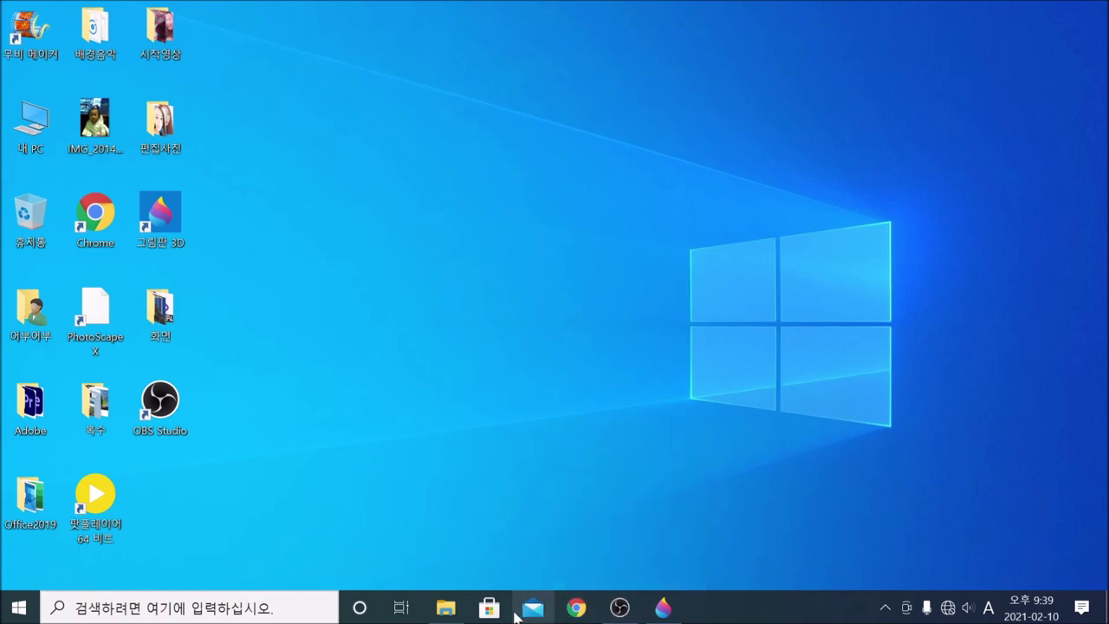
left_click(665, 610)
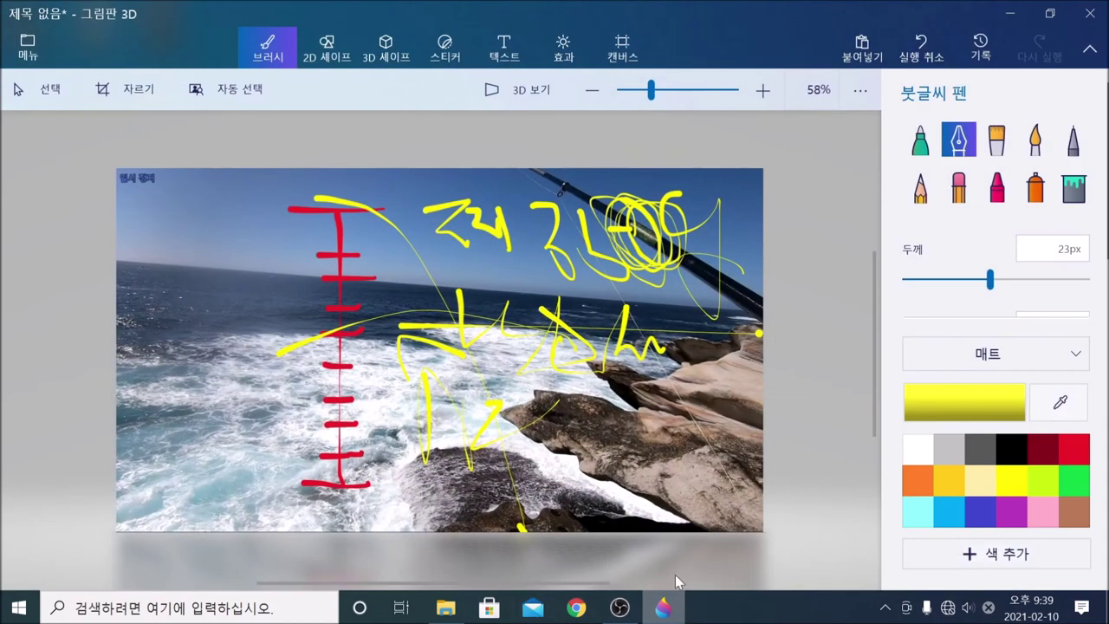
left_click(1009, 13)
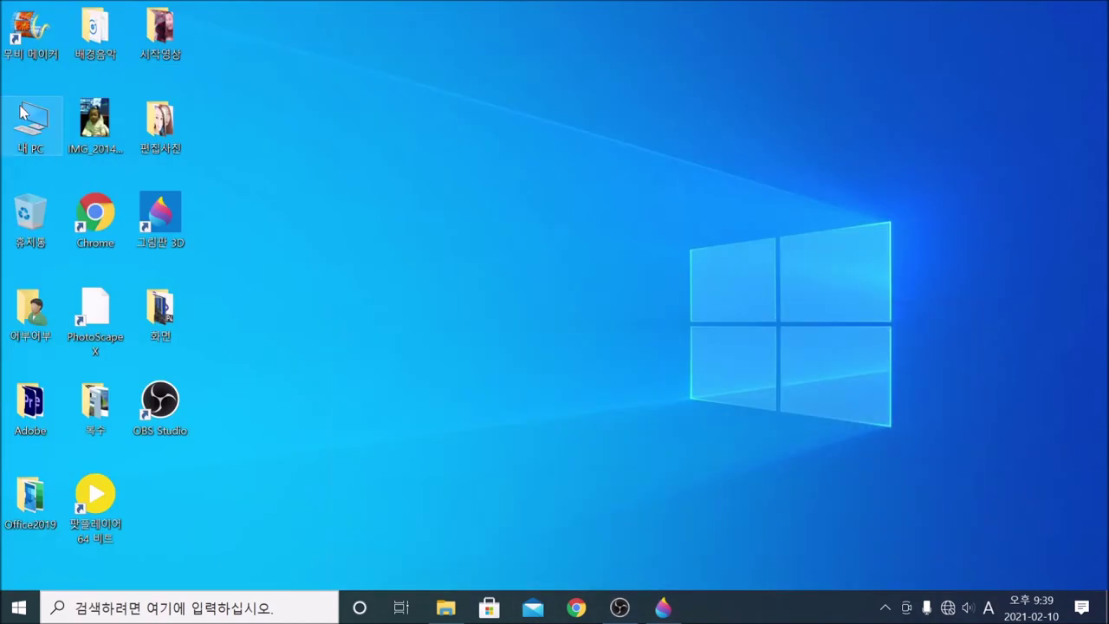
Step: Switch to File Explorer and open the 낚시52 folder on the DATA2 (E:) drive
double_click(28, 143)
scroll(435, 368, "down", 3)
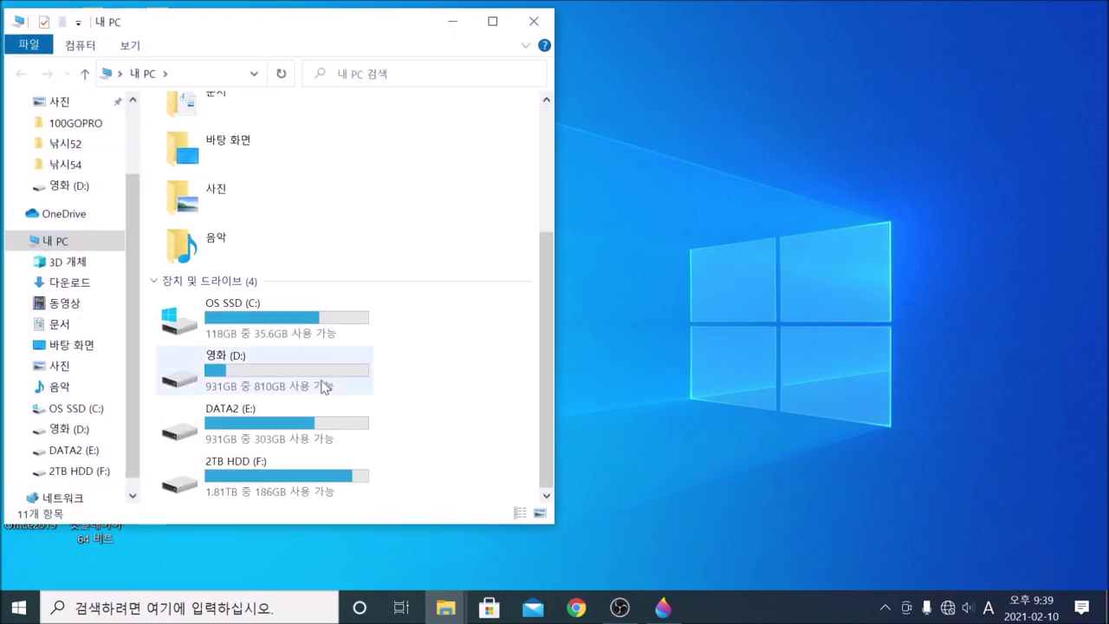
double_click(268, 433)
scroll(268, 391, "down", 6)
scroll(268, 394, "up", 3)
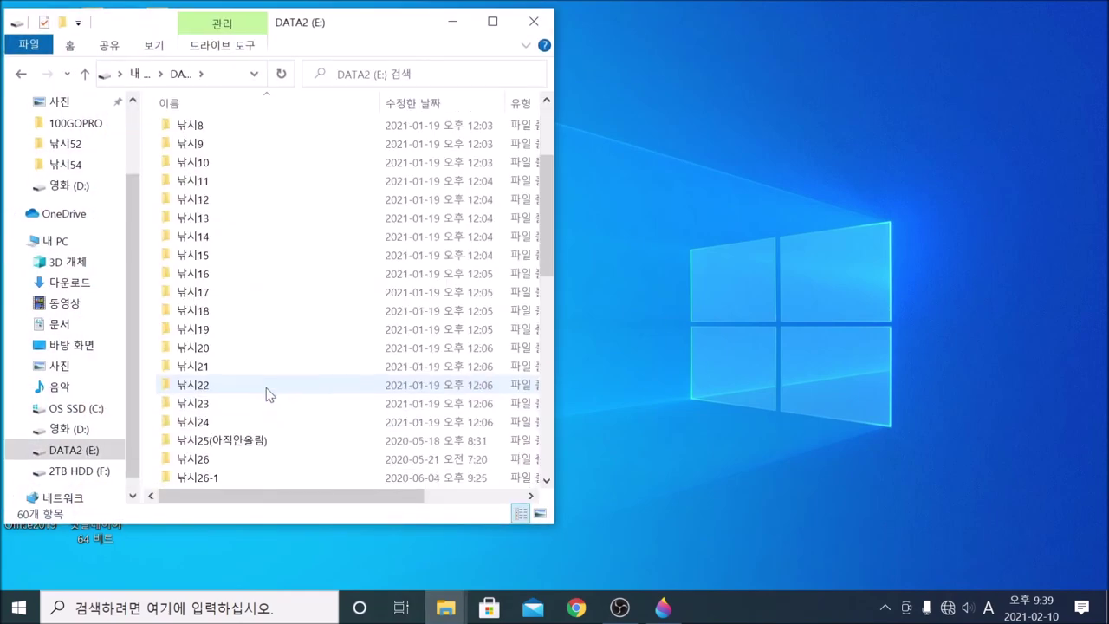
scroll(268, 393, "down", 10)
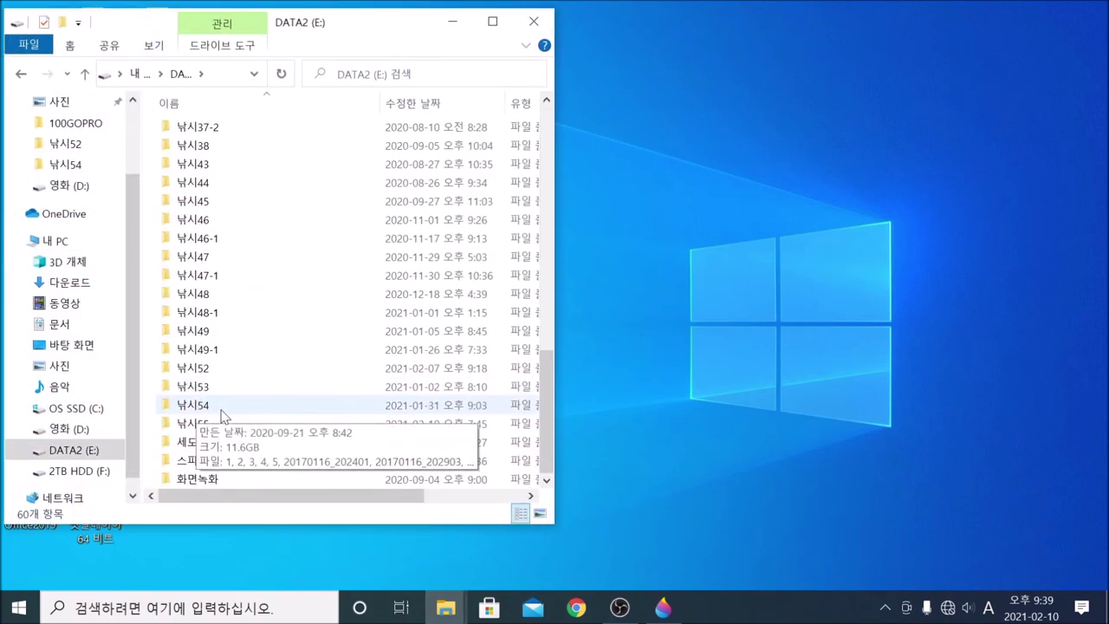
double_click(299, 367)
Step: Find the video GH010423.MP4 in the 낚시52 folder and play it in PotPlayer
scroll(316, 347, "down", 3)
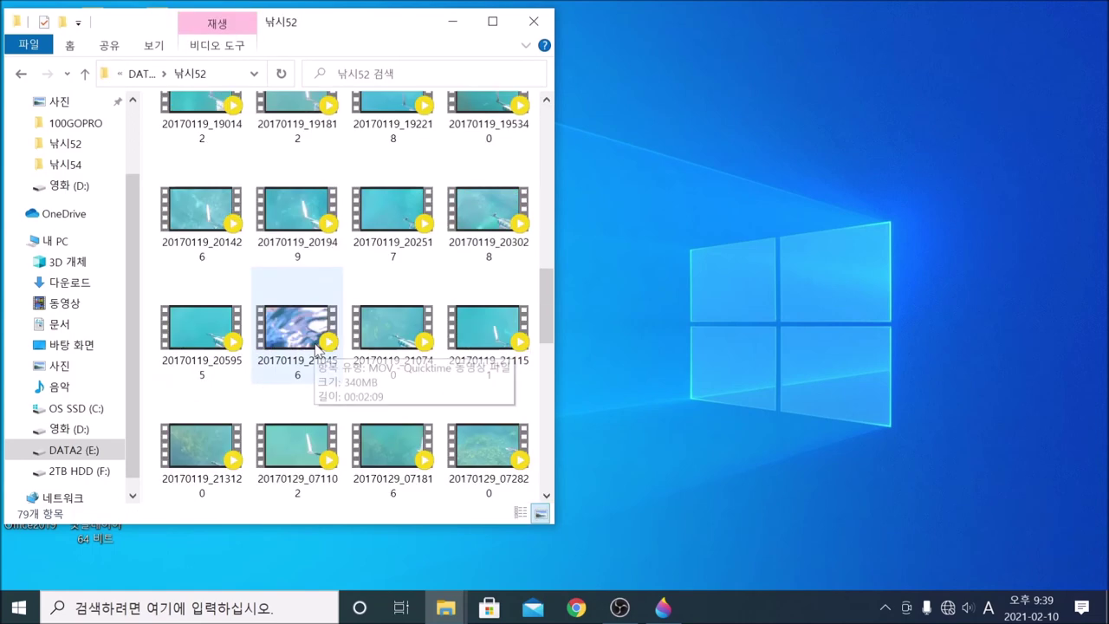
scroll(316, 346, "down", 10)
scroll(342, 371, "up", 3)
left_click(205, 351)
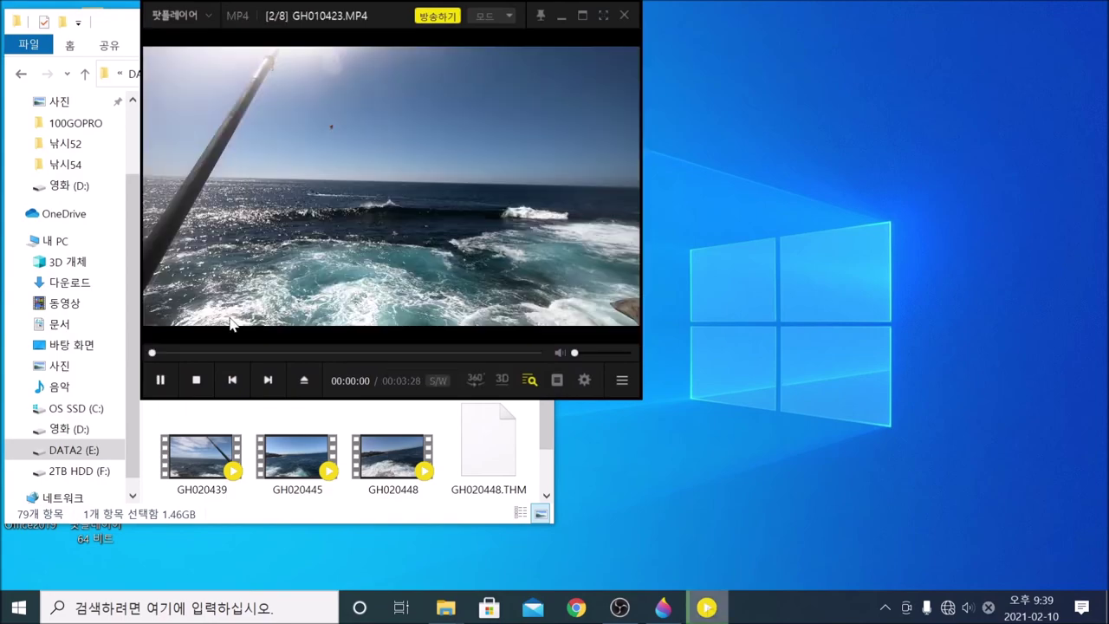
Step: Skip ahead in the GH010423.MP4 video to 00:01:32 and show it full screen
left_click(265, 354)
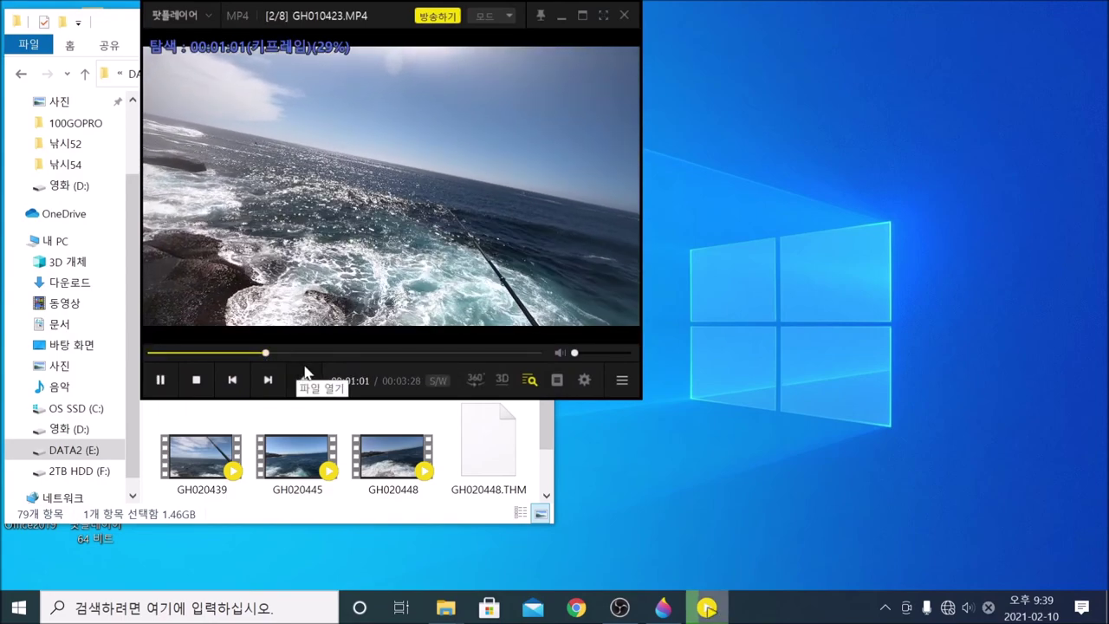
left_click(303, 378)
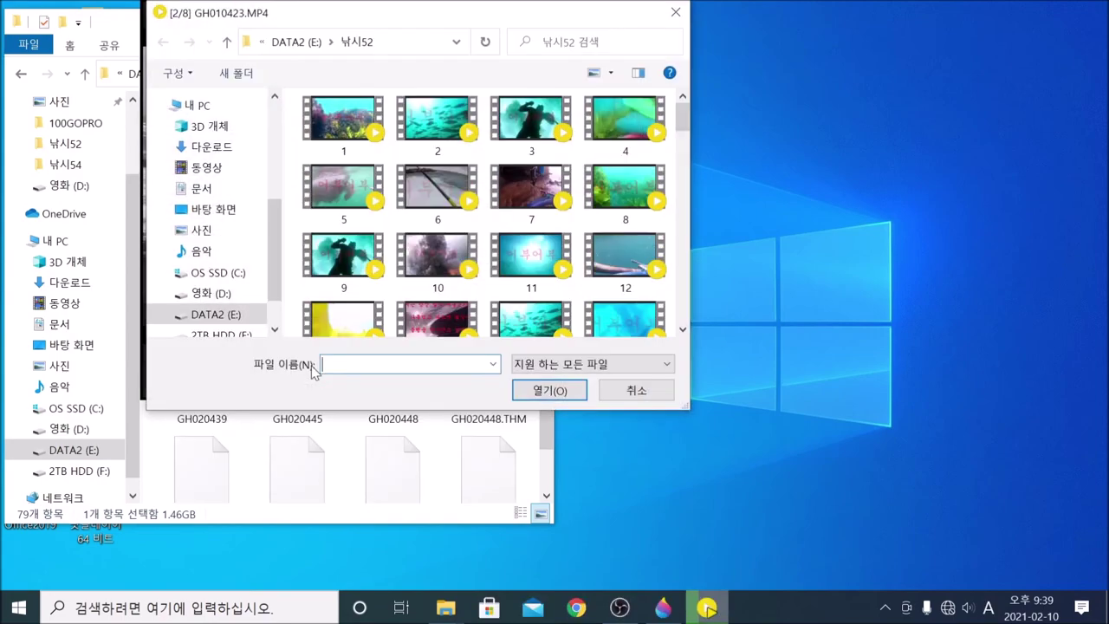
left_click(679, 16)
left_click(321, 354)
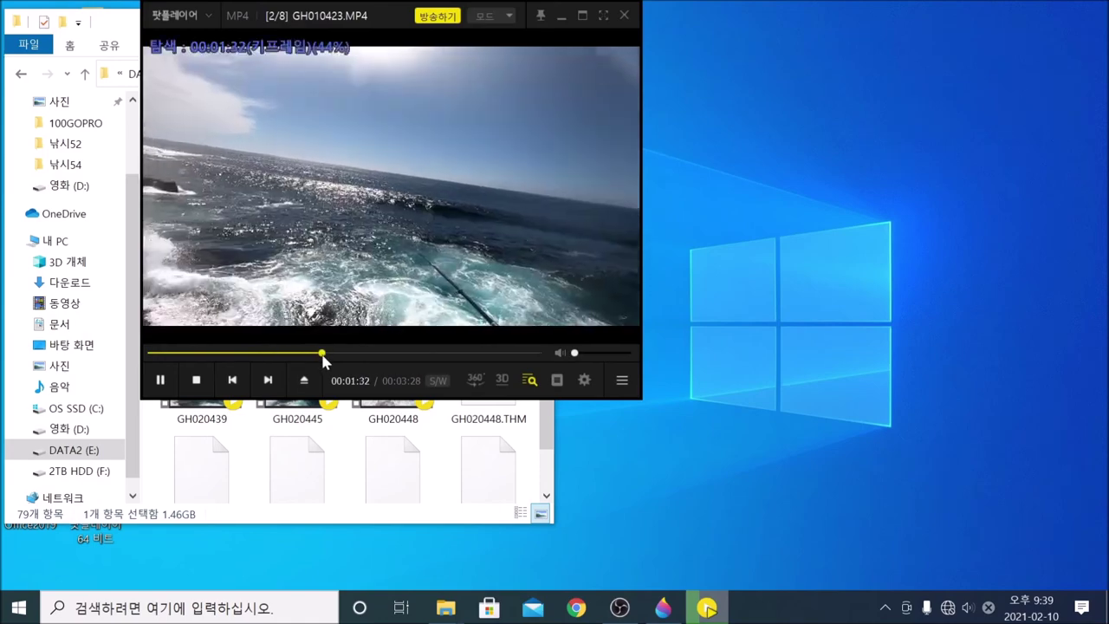
left_click(604, 15)
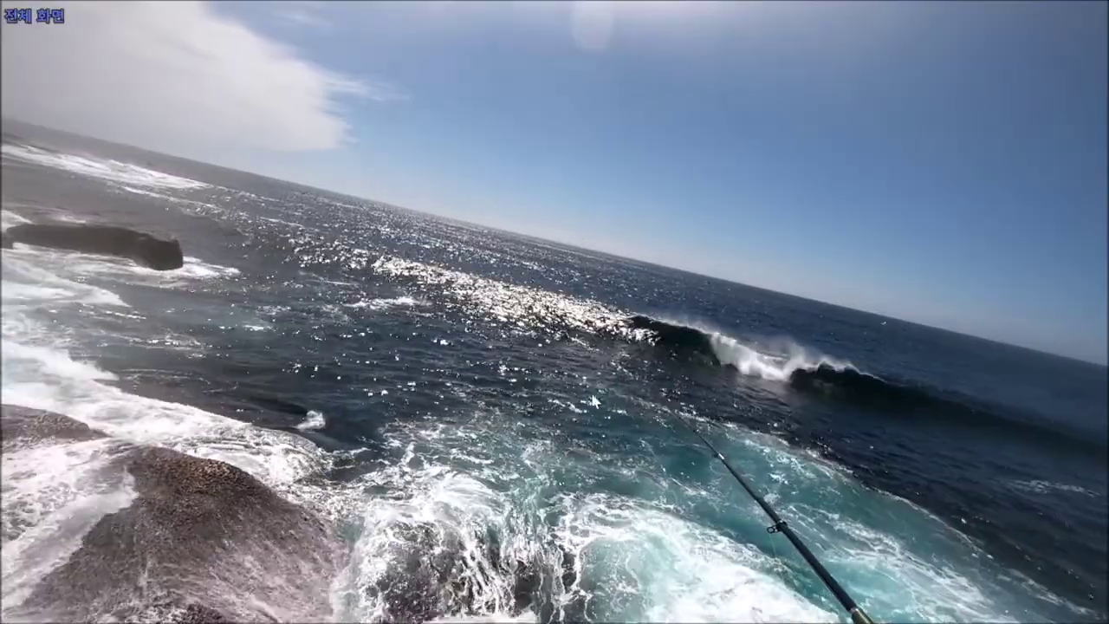